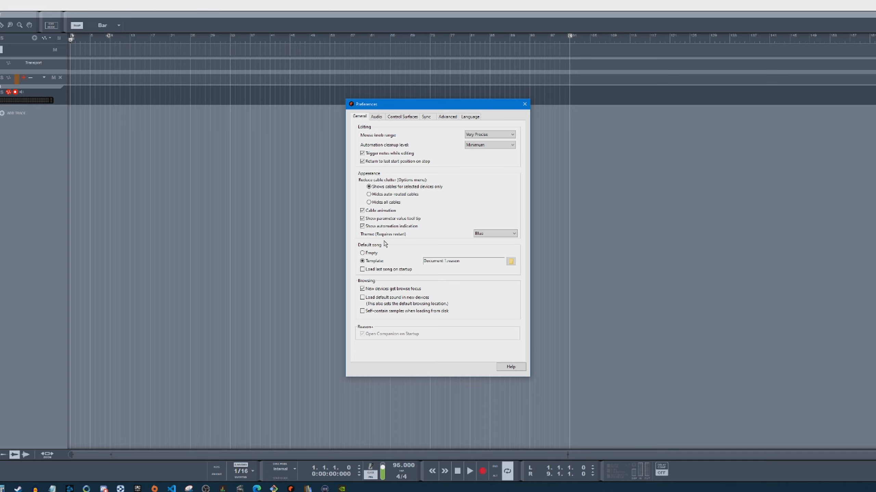
# Close the preferences and separate the sequencer and rack into two free-standing windows on the desktop
pyautogui.click(524, 105)
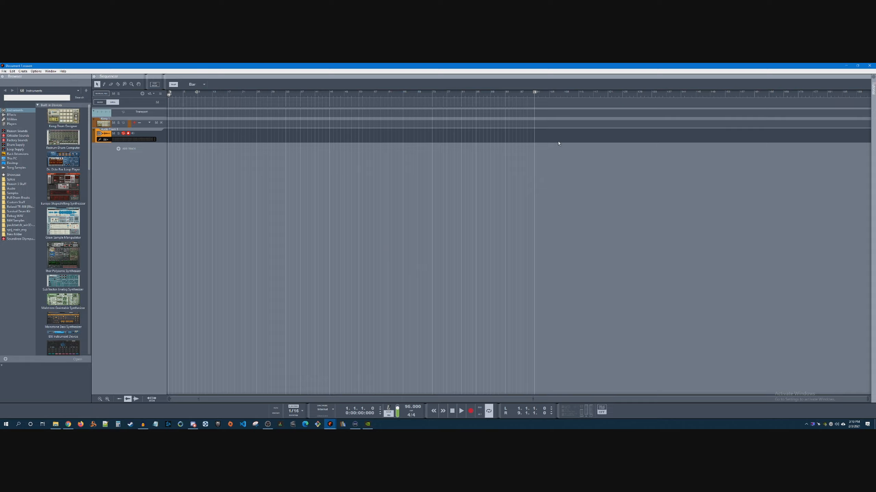
pyautogui.moveTo(445, 65); pyautogui.dragTo(387, 73)
pyautogui.click(769, 115)
pyautogui.moveTo(769, 116); pyautogui.dragTo(655, 100)
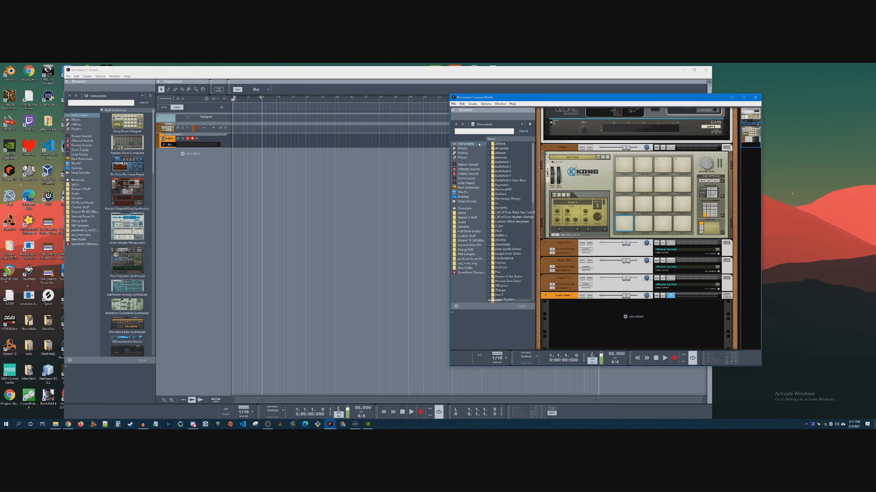
# Fit the rack window into the right-hand part of the desktop and narrow the sequencer window to end at the rack's edge
pyautogui.click(117, 77)
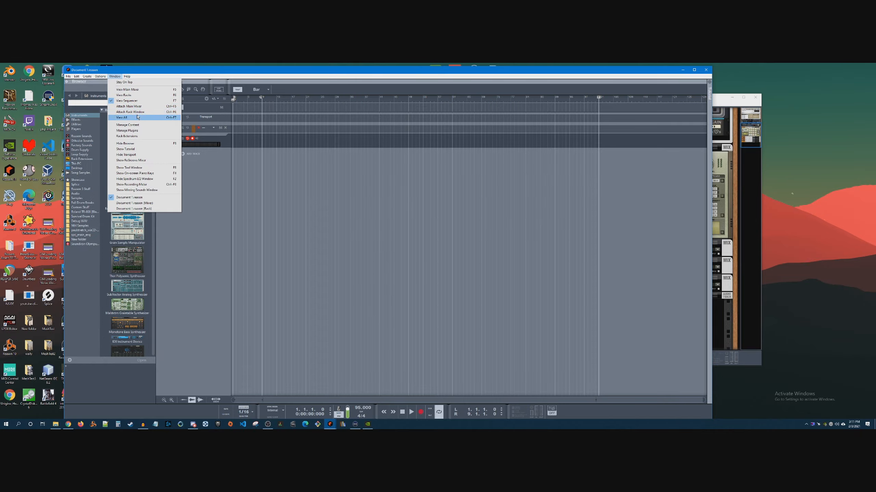
pyautogui.click(214, 172)
pyautogui.moveTo(721, 100)
pyautogui.mouseDown()
pyautogui.moveTo(517, 101)
pyautogui.moveTo(869, 100)
pyautogui.moveTo(659, 122)
pyautogui.moveTo(278, 116)
pyautogui.moveTo(714, 114)
pyautogui.mouseUp()
pyautogui.moveTo(528, 113); pyautogui.dragTo(576, 104)
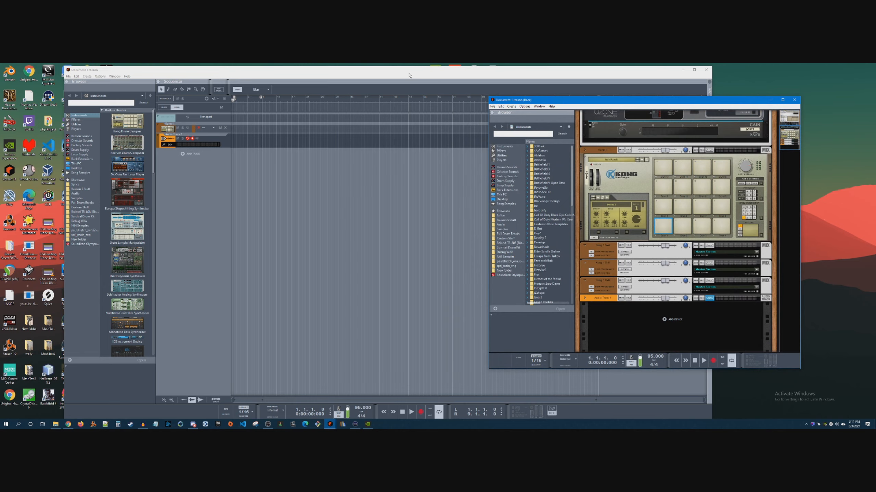
pyautogui.moveTo(422, 72); pyautogui.dragTo(400, 70)
pyautogui.moveTo(710, 97); pyautogui.dragTo(752, 148)
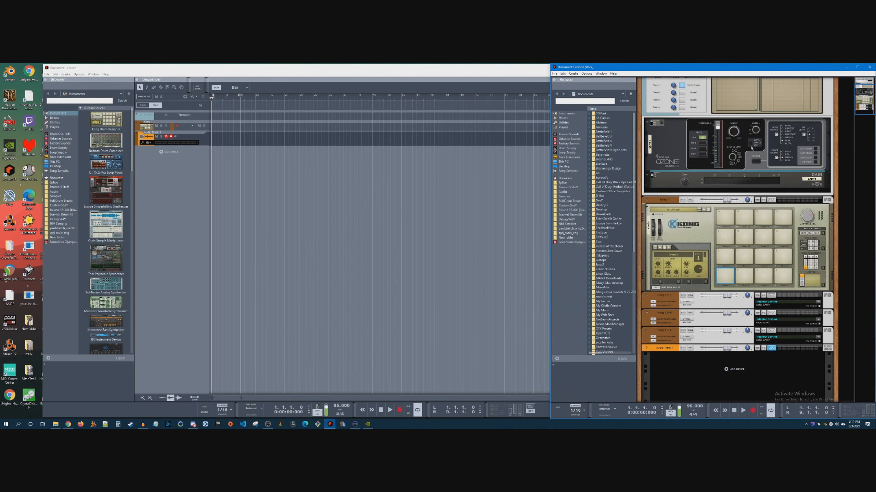
pyautogui.click(488, 75)
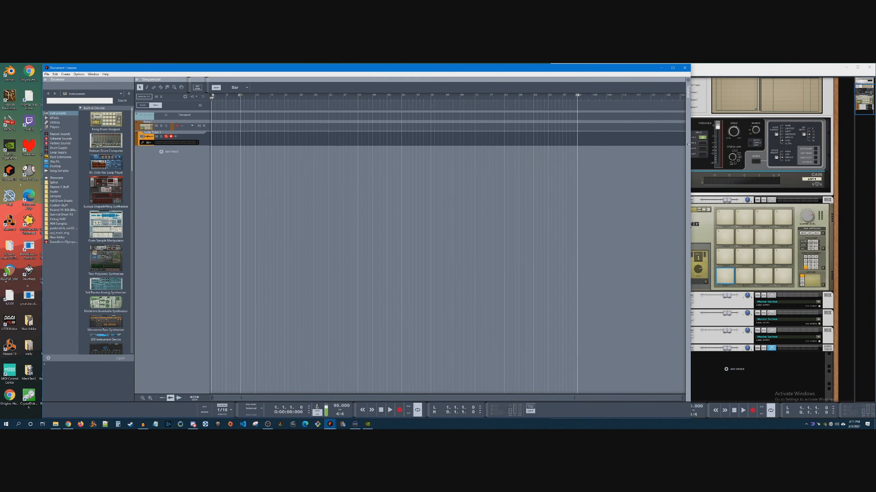
pyautogui.moveTo(689, 144); pyautogui.dragTo(551, 164)
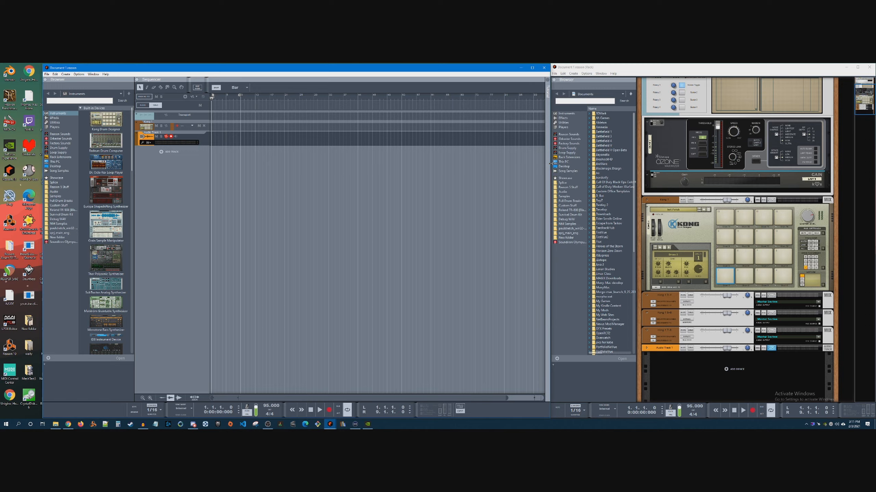
# Bring the mixer window to the desktop's left edge, narrow it, and extend it down to the taskbar beside the sequencer
pyautogui.moveTo(875, 254); pyautogui.dragTo(69, 69)
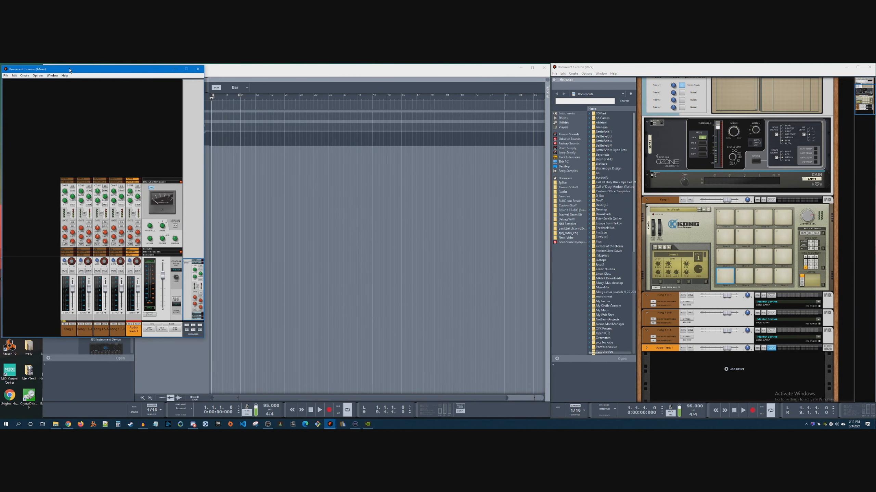
pyautogui.moveTo(203, 167); pyautogui.dragTo(143, 171)
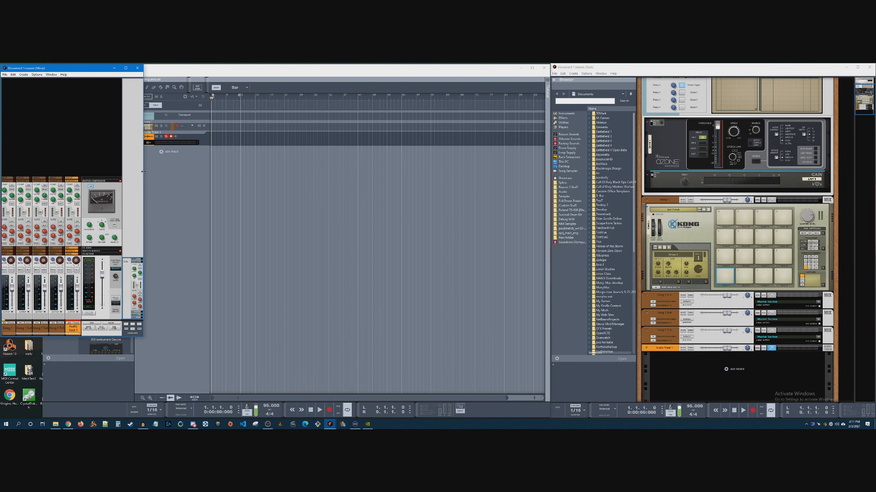
pyautogui.click(87, 398)
pyautogui.moveTo(41, 344); pyautogui.dragTo(129, 418)
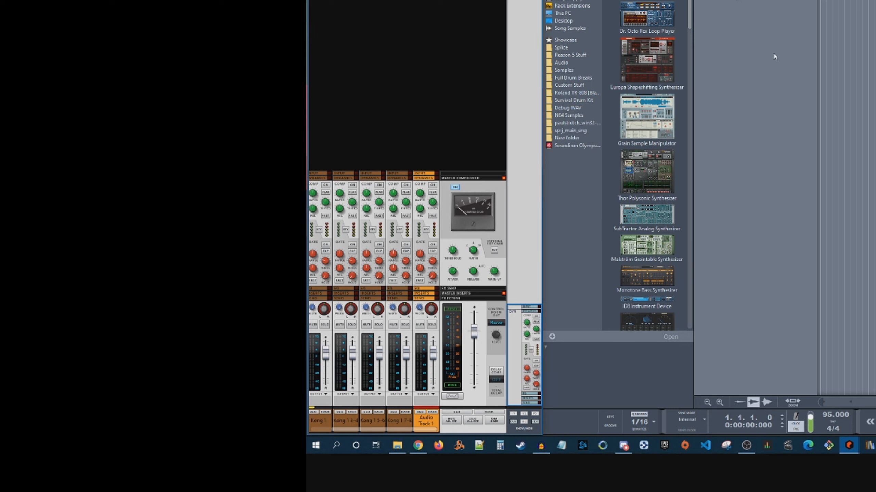
# Switch the master compressor off and back on in the mixer
pyautogui.click(455, 188)
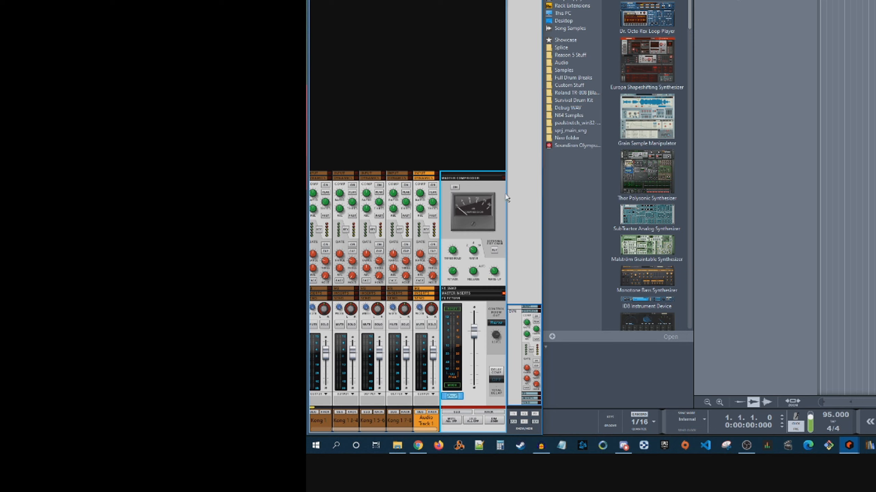
pyautogui.click(455, 187)
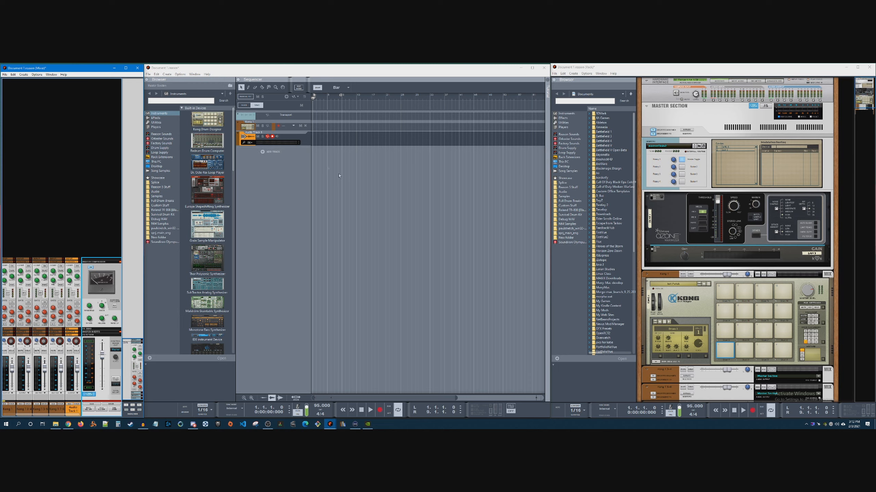
# Set the song tempo to 140 BPM in the sequencer window's transport
pyautogui.click(435, 224)
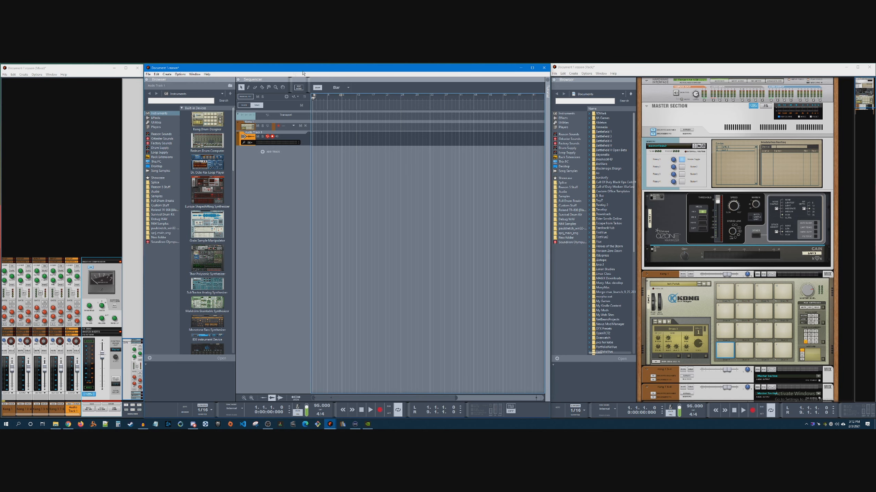
pyautogui.click(251, 176)
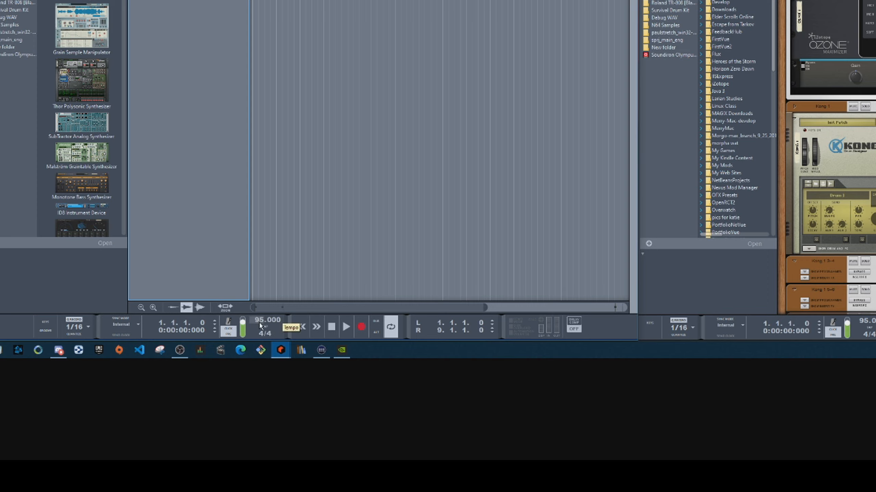
pyautogui.moveTo(260, 326); pyautogui.dragTo(294, 287)
pyautogui.click(291, 280)
pyautogui.moveTo(255, 321); pyautogui.dragTo(271, 287)
pyautogui.moveTo(255, 320)
pyautogui.mouseDown()
pyautogui.moveTo(269, 292)
pyautogui.moveTo(272, 322)
pyautogui.mouseUp()
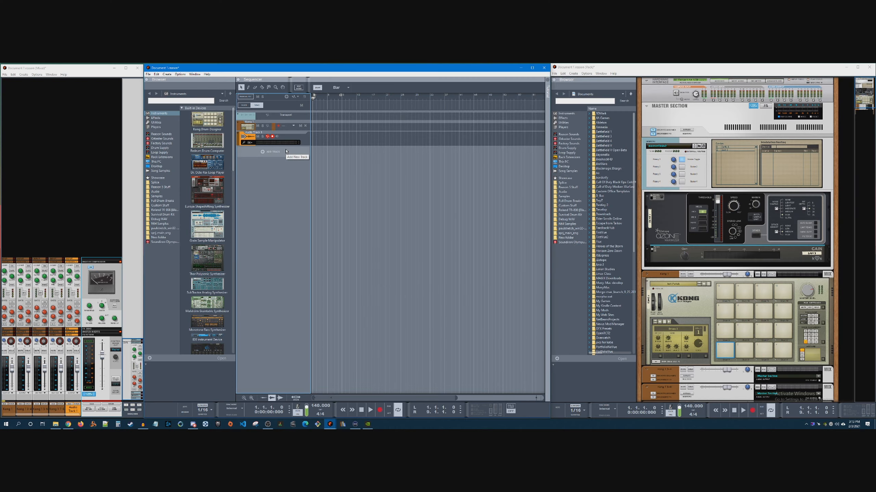
# Delete the iZotope Ozone Maximizer and the Gain device from the master section's inserts in the rack
pyautogui.click(649, 156)
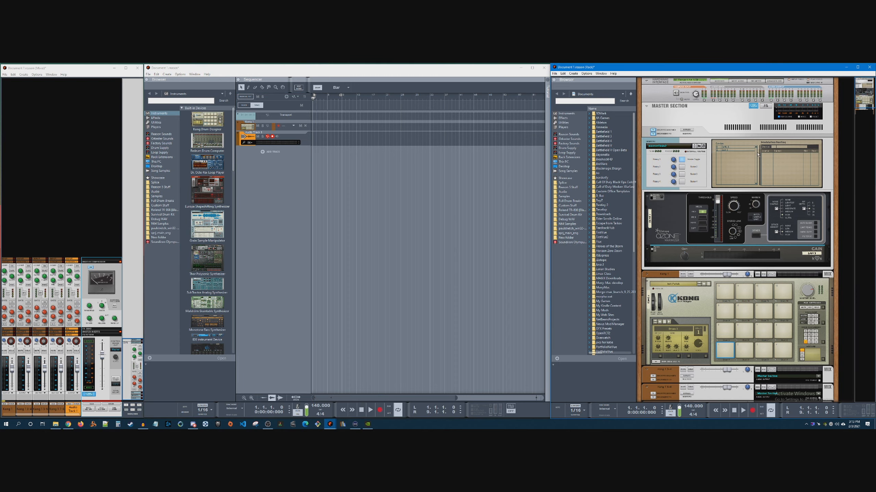
pyautogui.moveTo(703, 197); pyautogui.dragTo(664, 209)
pyautogui.press('Delete')
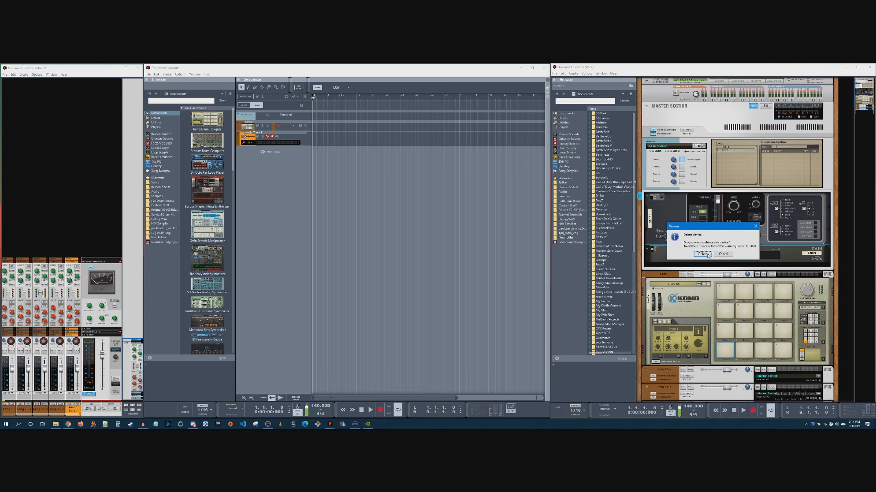
pyautogui.click(701, 254)
pyautogui.click(669, 205)
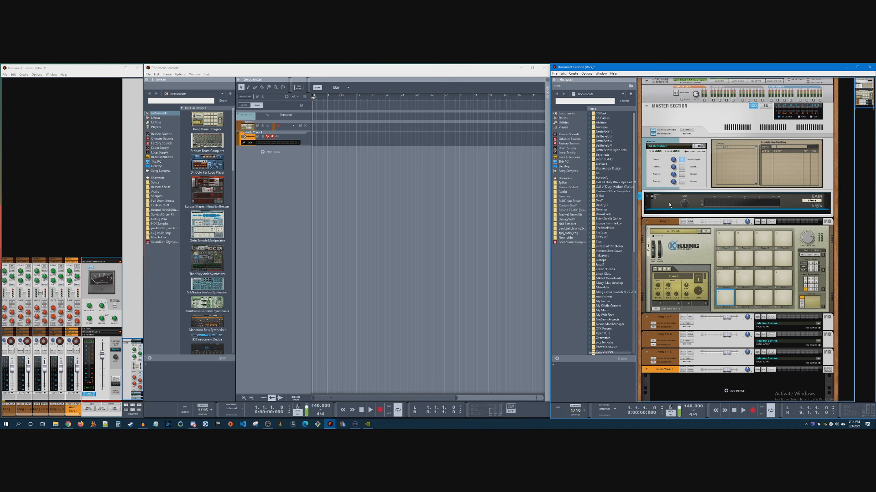
pyautogui.press('Delete')
pyautogui.click(702, 255)
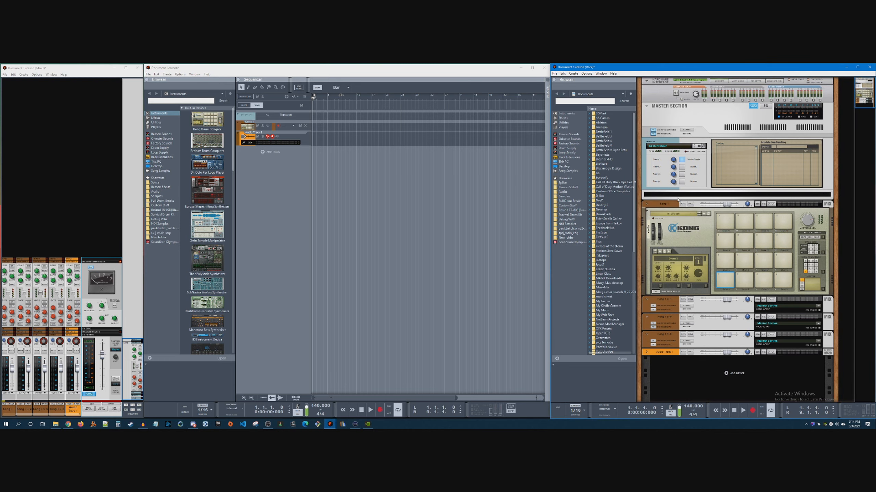
pyautogui.rightClick(675, 197)
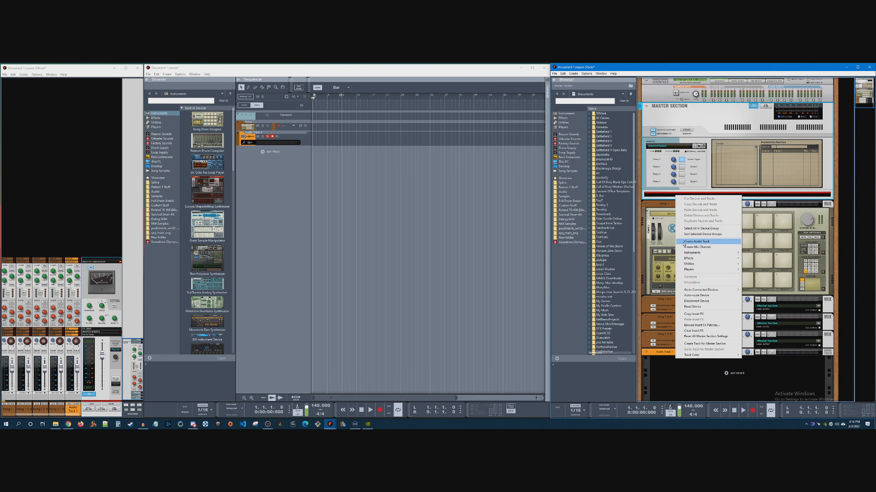
pyautogui.moveTo(701, 261)
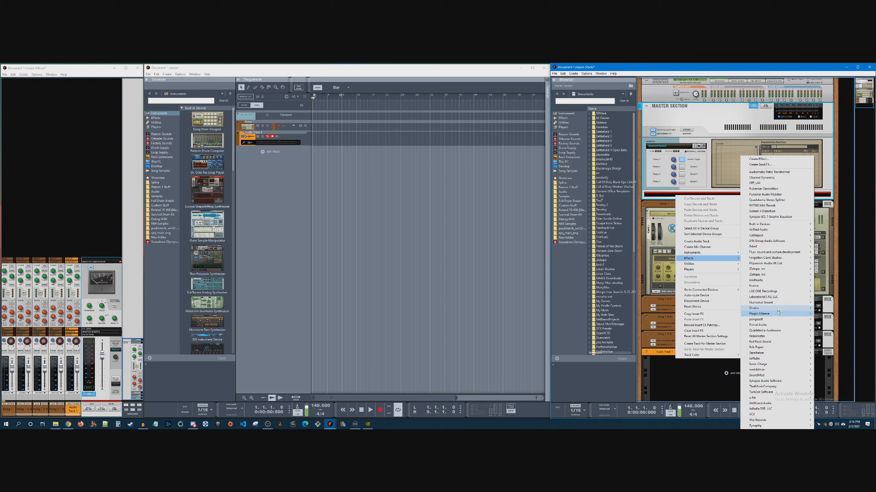
pyautogui.moveTo(780, 278)
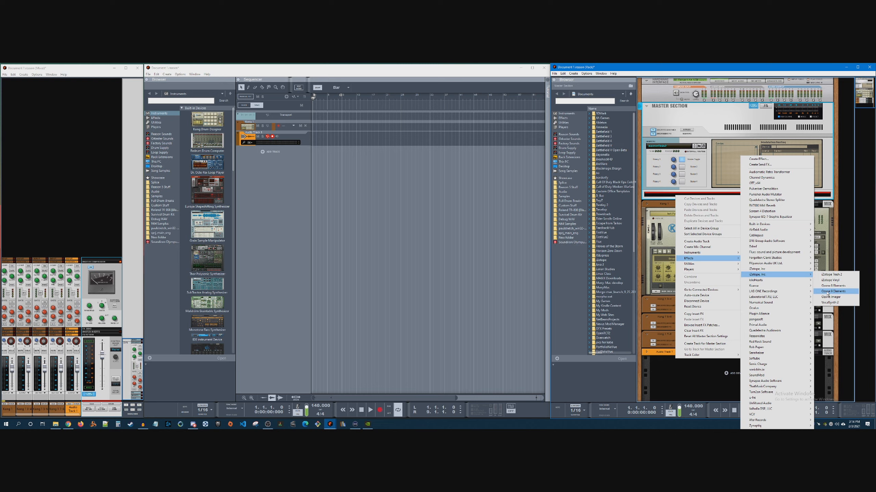
pyautogui.click(678, 387)
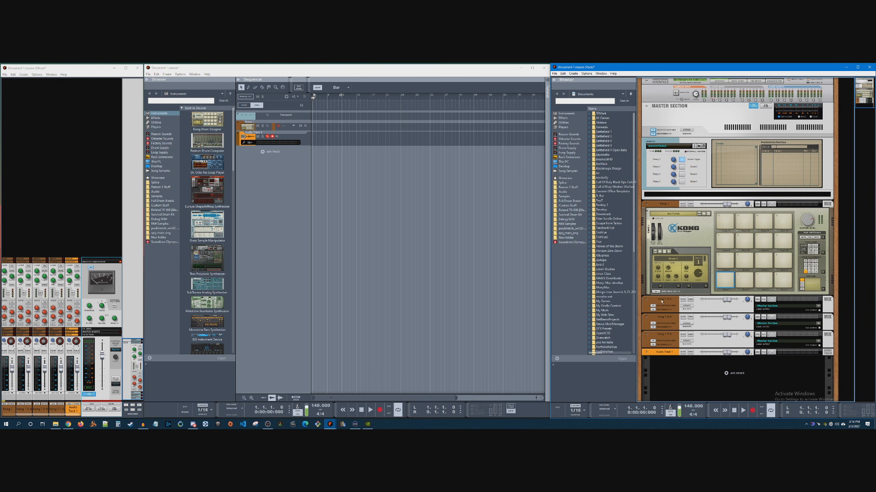
# Hide the master section's programmer and inspect the cabling on the back of the rack, finishing on the front view
pyautogui.click(653, 133)
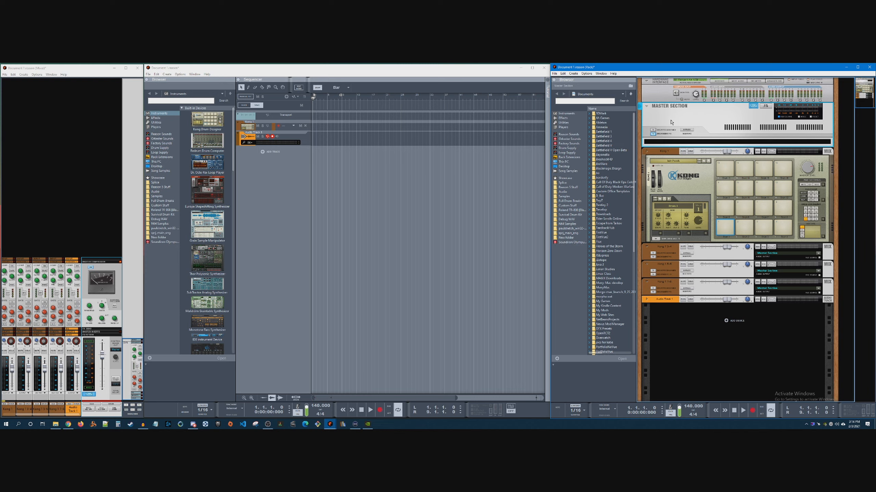
pyautogui.press('Tab')
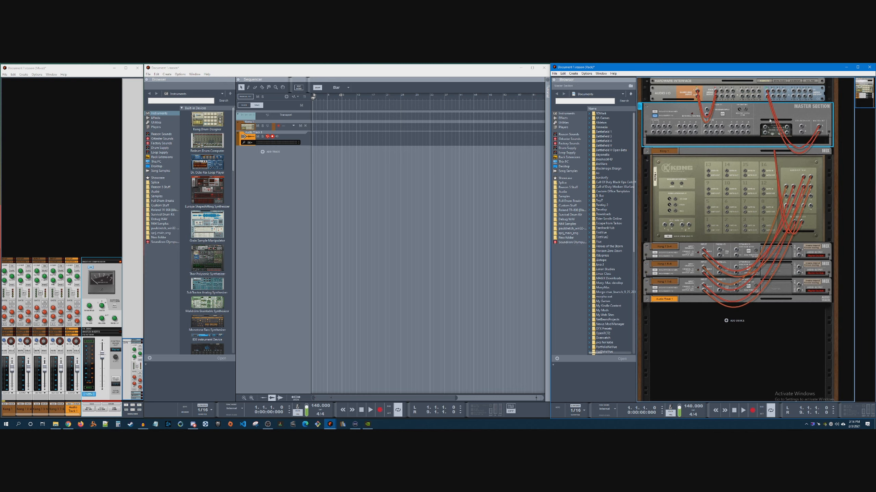
pyautogui.press('Tab')
pyautogui.press('Tab')
pyautogui.press('Tab')
pyautogui.press('Tab')
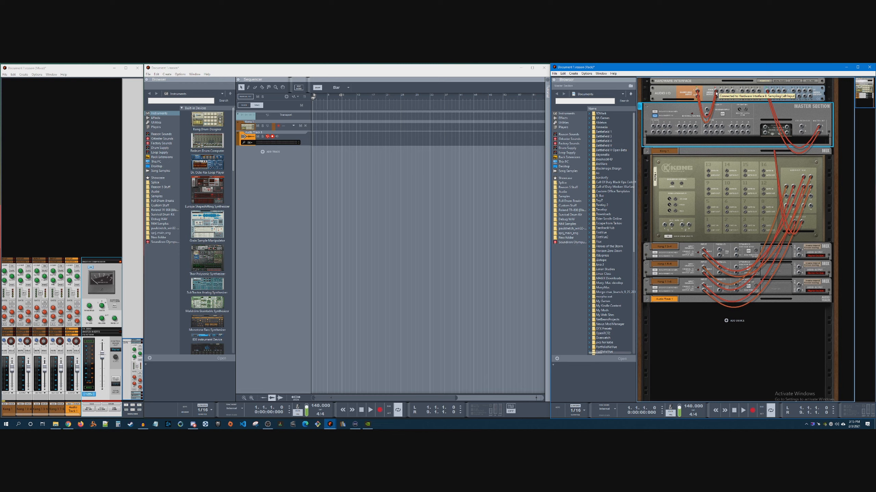
pyautogui.press('Tab')
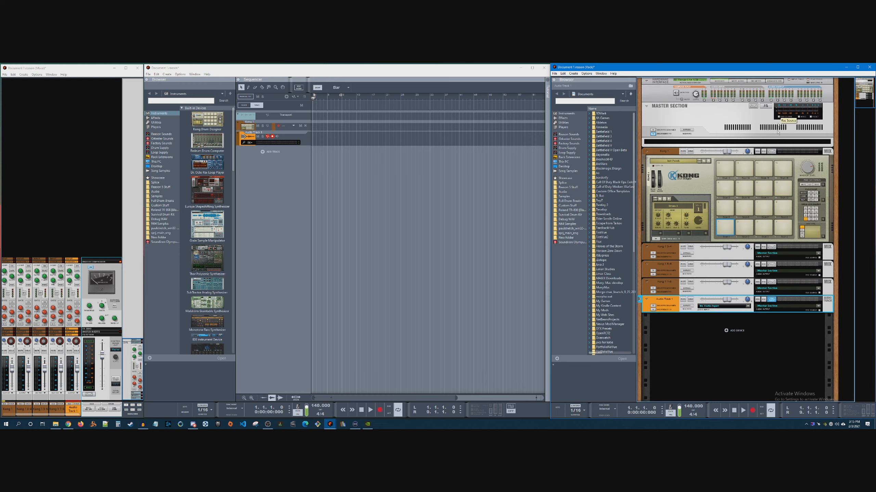
# Examine the output and input routing options of the audio track device in the rack
pyautogui.click(703, 277)
pyautogui.click(710, 299)
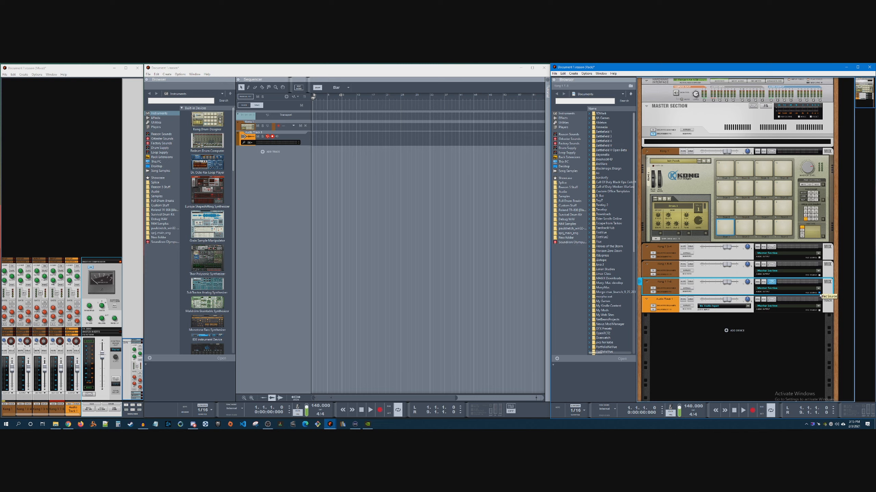
pyautogui.click(776, 306)
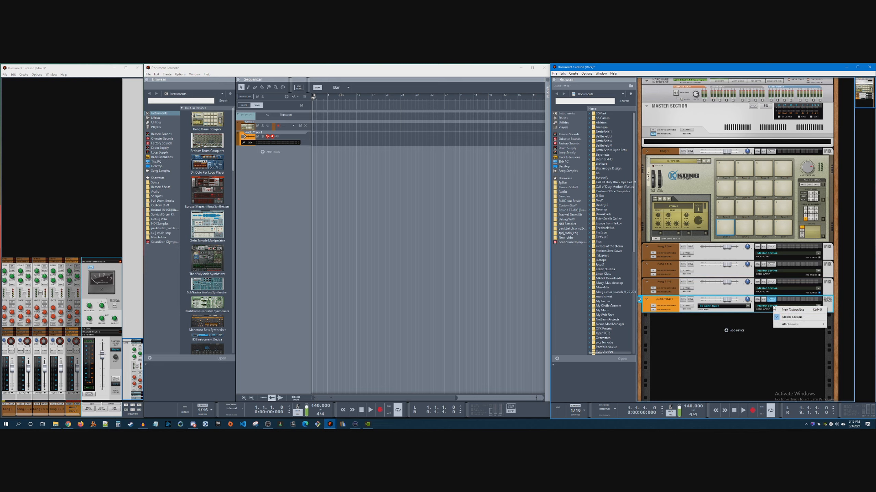
pyautogui.click(734, 306)
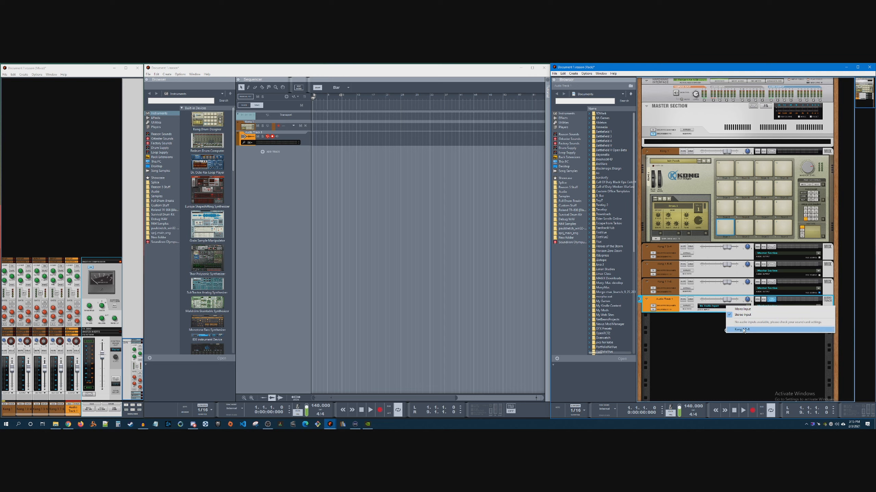
pyautogui.click(657, 314)
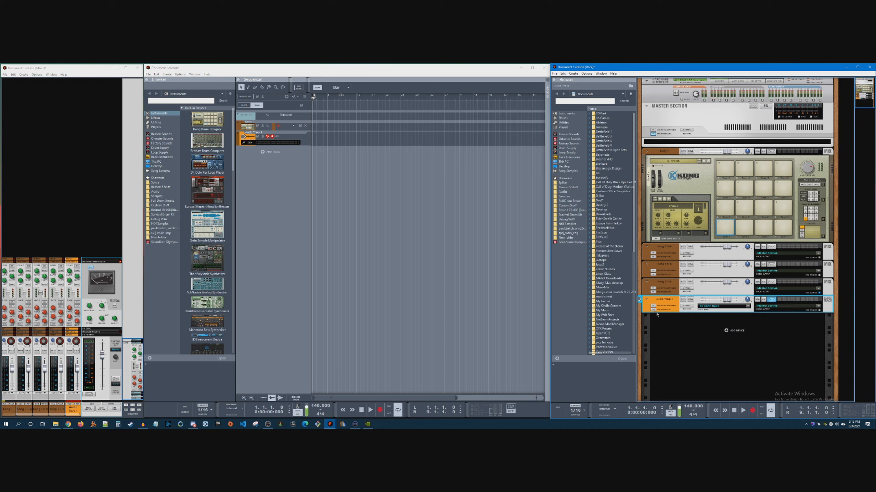
pyautogui.click(708, 308)
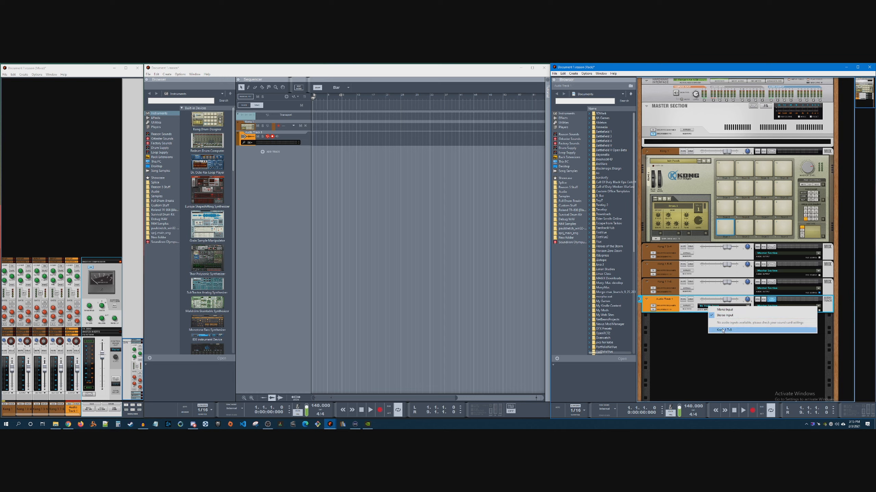
pyautogui.click(741, 291)
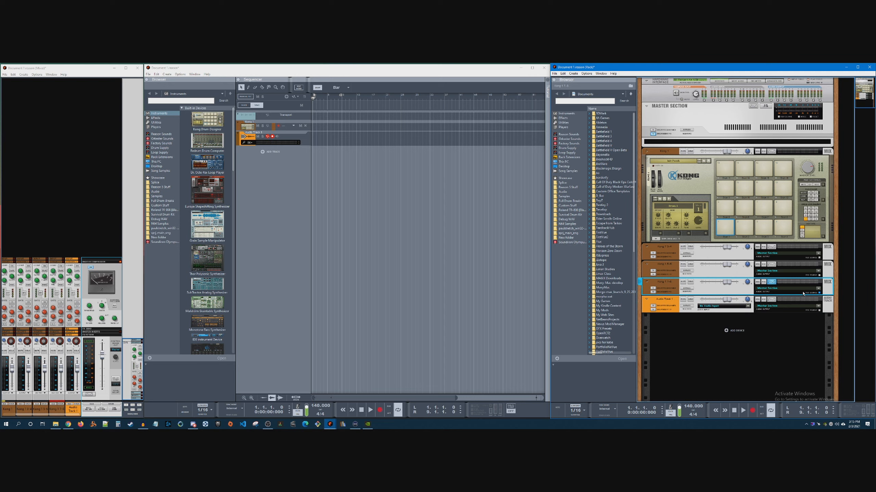
pyautogui.click(727, 306)
pyautogui.click(673, 310)
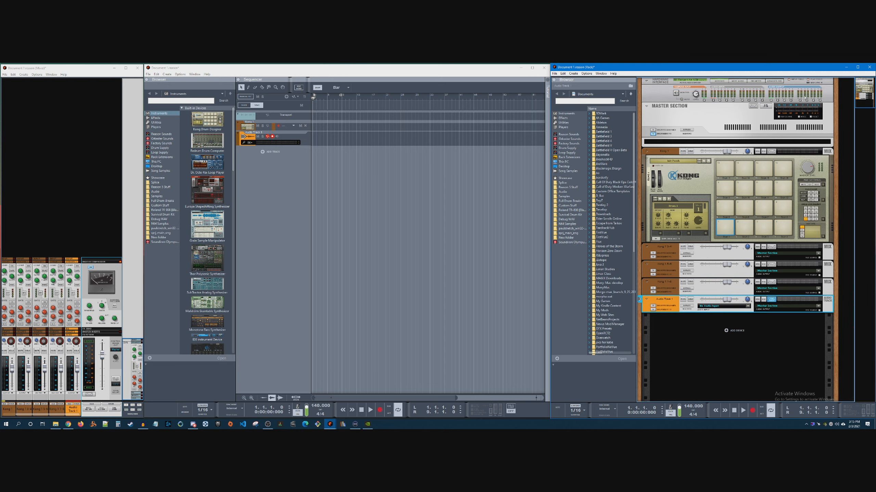
pyautogui.click(779, 121)
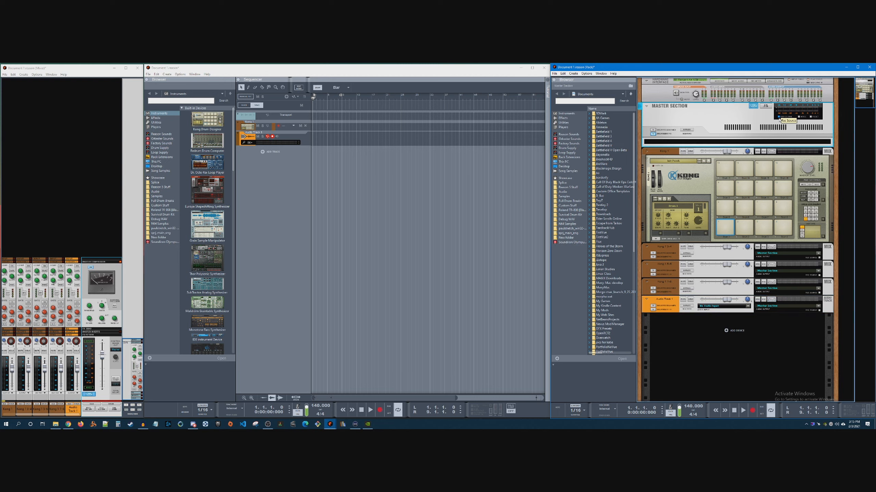
# Set the audio track device's audio input to Master Section and check the cabling on the back of the rack
pyautogui.rightClick(736, 108)
pyautogui.click(697, 288)
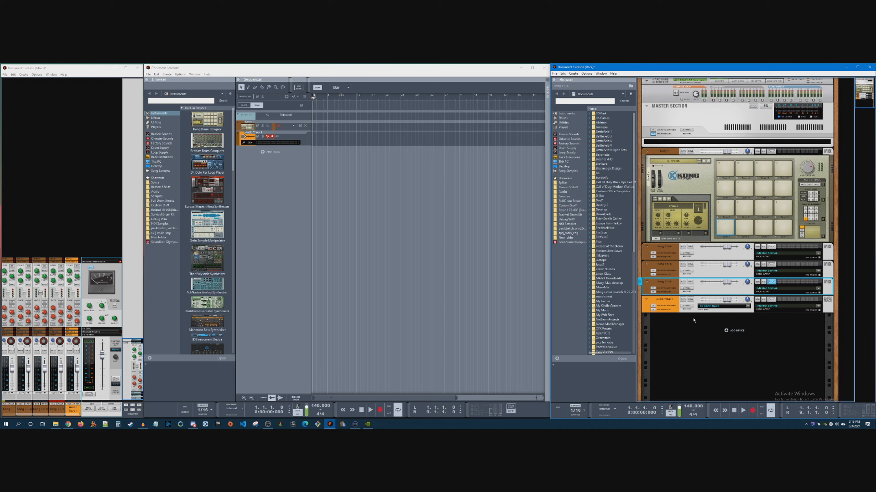
pyautogui.click(714, 306)
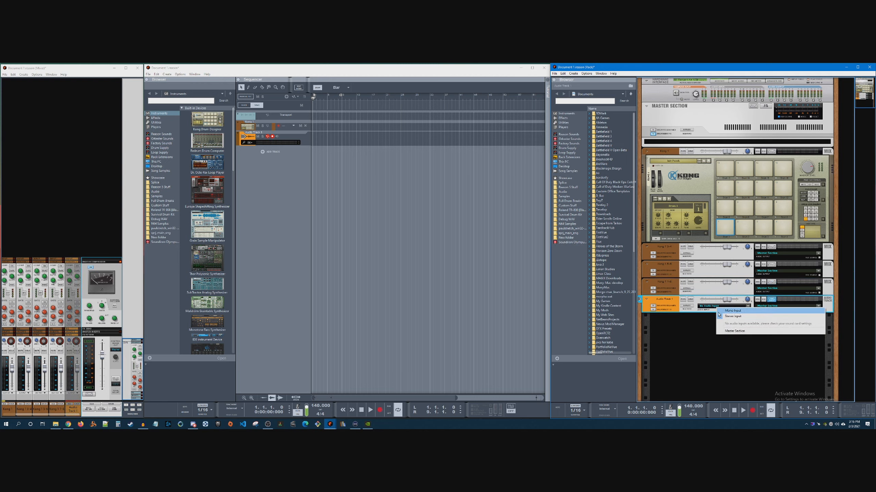
pyautogui.click(728, 331)
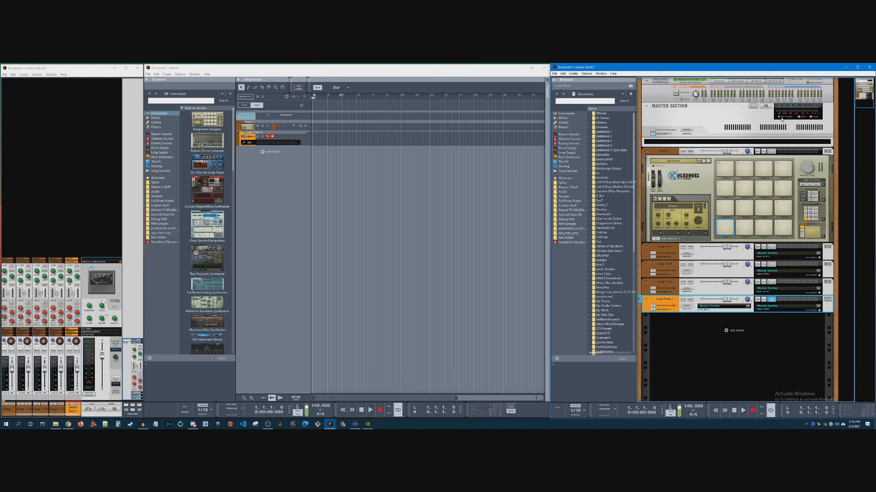
pyautogui.press('Tab')
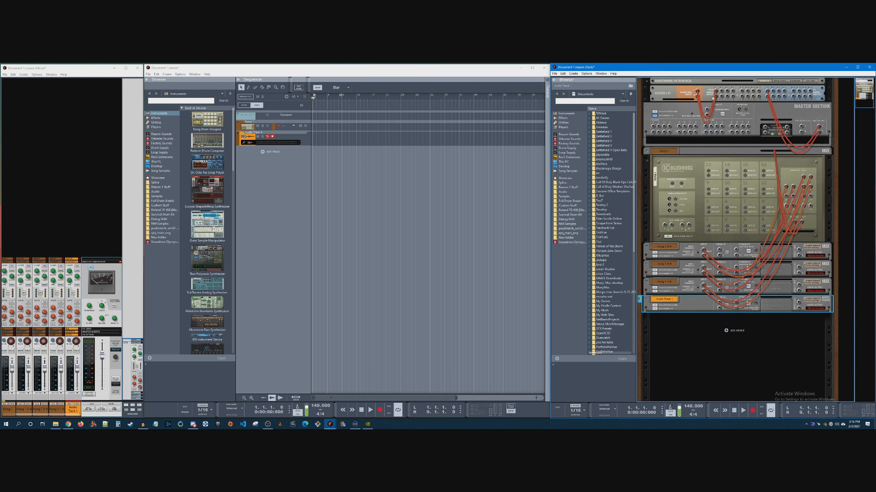
pyautogui.press('Tab')
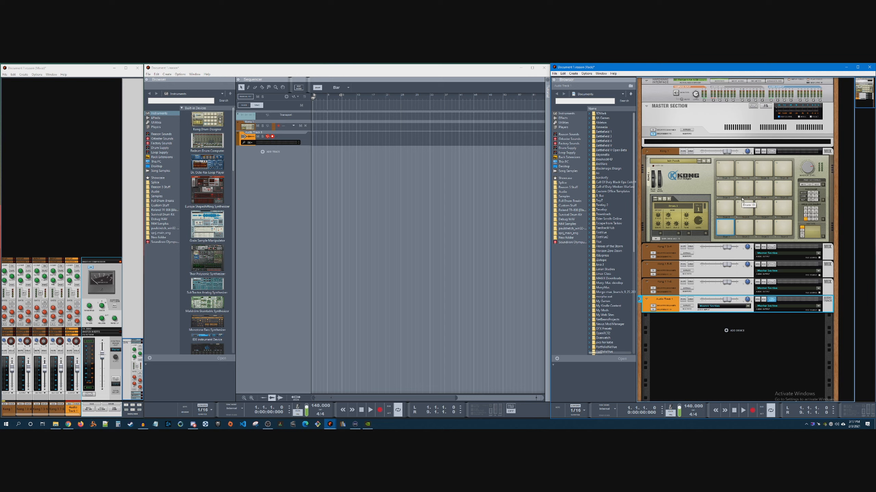
# Look through the instrument devices in the sequencer window's browser, finishing back at the start of the list
pyautogui.scroll(-5, 200, 289)
pyautogui.scroll(-2, 199, 295)
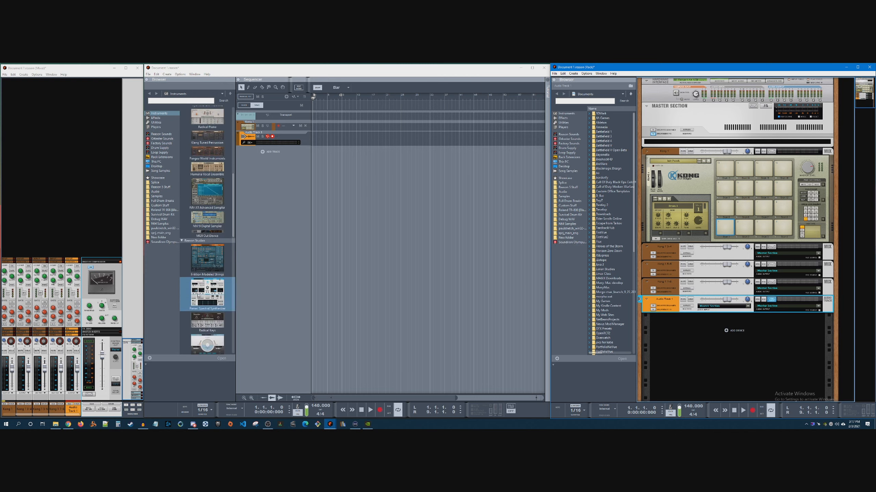
pyautogui.scroll(-10, 199, 296)
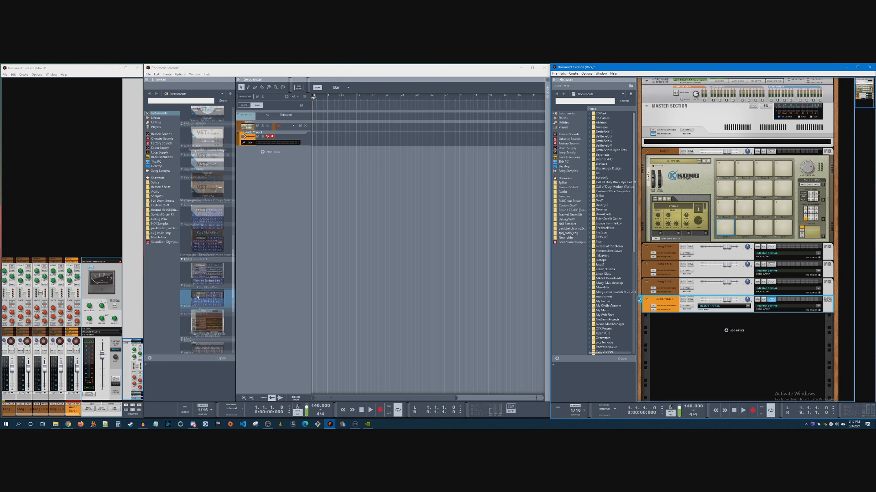
pyautogui.scroll(8, 198, 293)
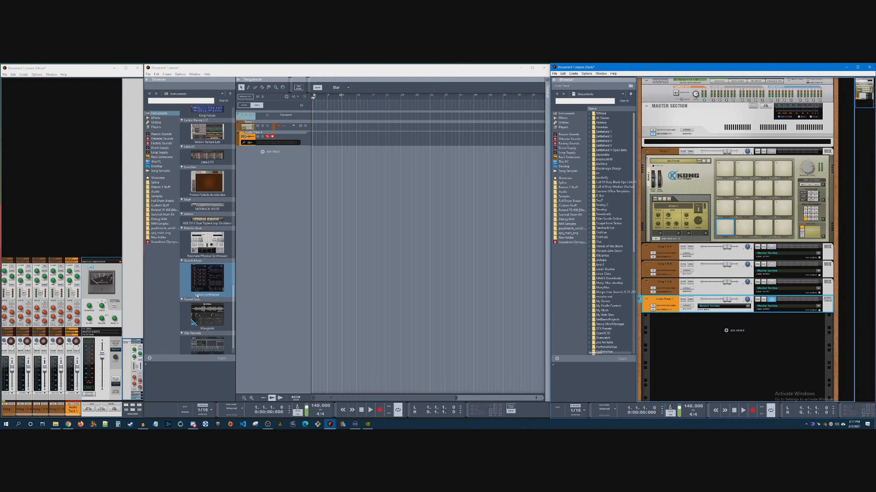
pyautogui.scroll(2, 201, 285)
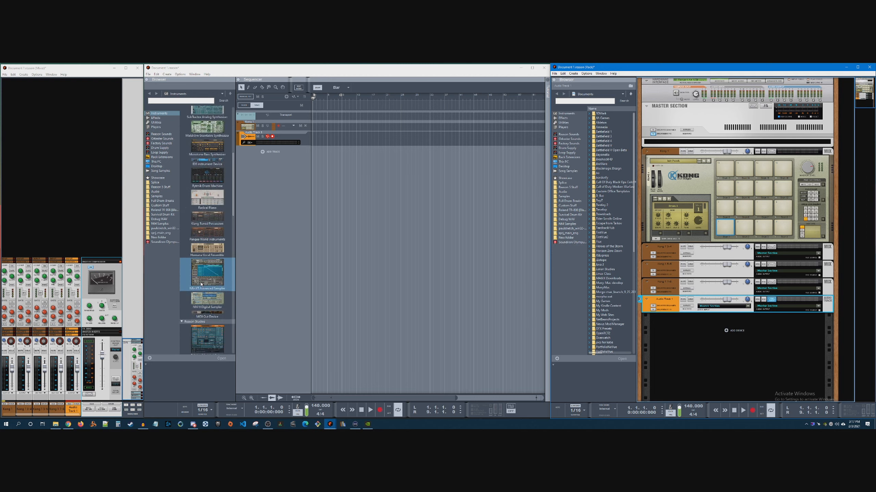
pyautogui.scroll(-8, 202, 284)
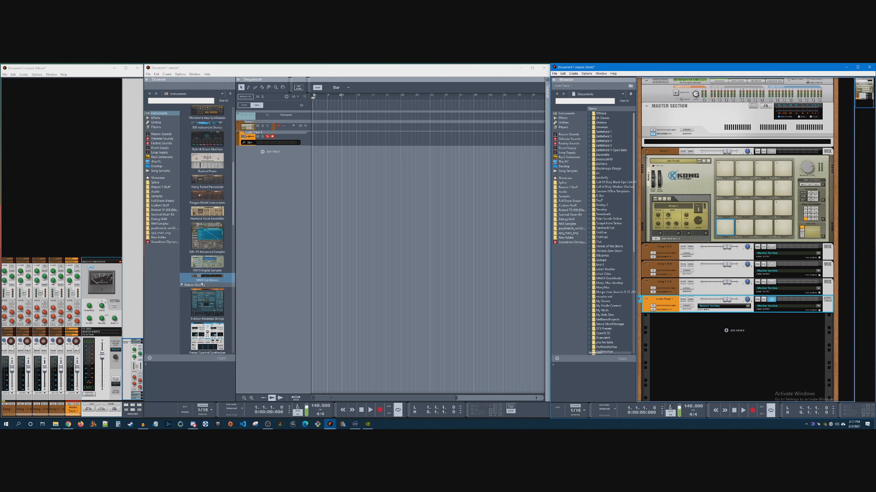
pyautogui.scroll(-12, 202, 284)
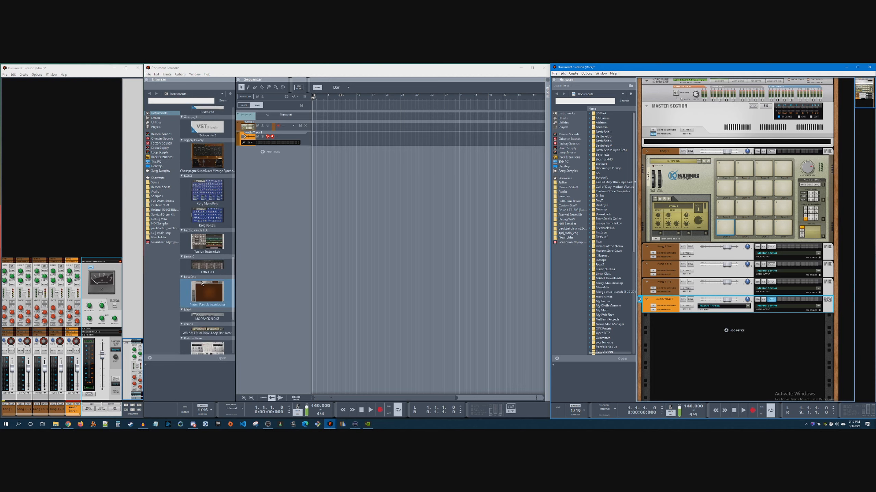
pyautogui.scroll(10, 203, 280)
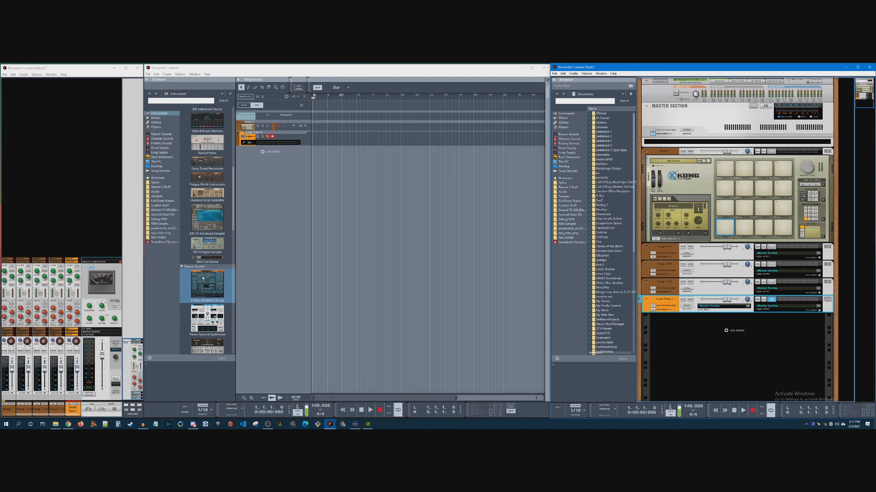
pyautogui.scroll(3, 203, 278)
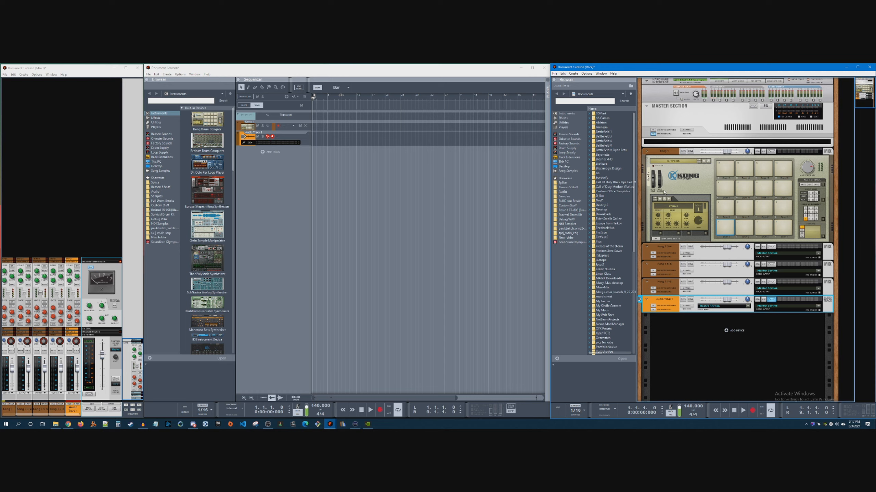
# Inspect Kong's output cabling on the back of the rack and its three additional mix channels on the front
pyautogui.press('Tab')
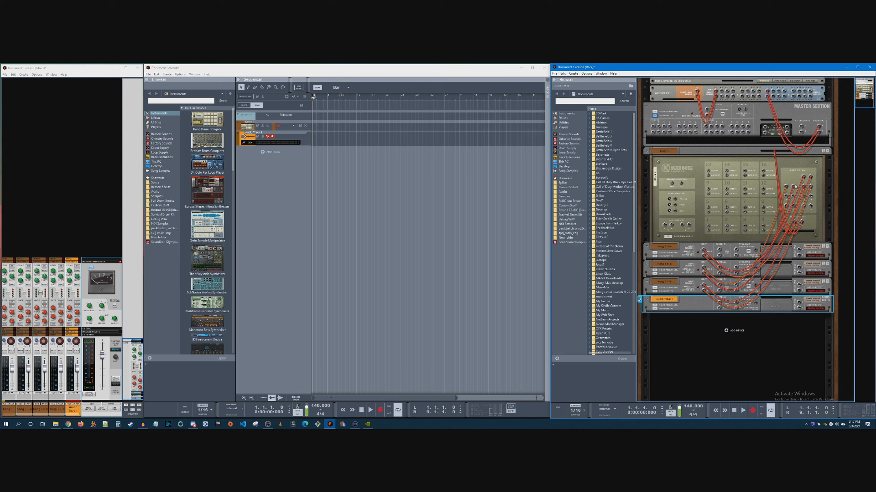
pyautogui.press('Tab')
pyautogui.click(771, 247)
pyautogui.click(772, 264)
pyautogui.click(771, 282)
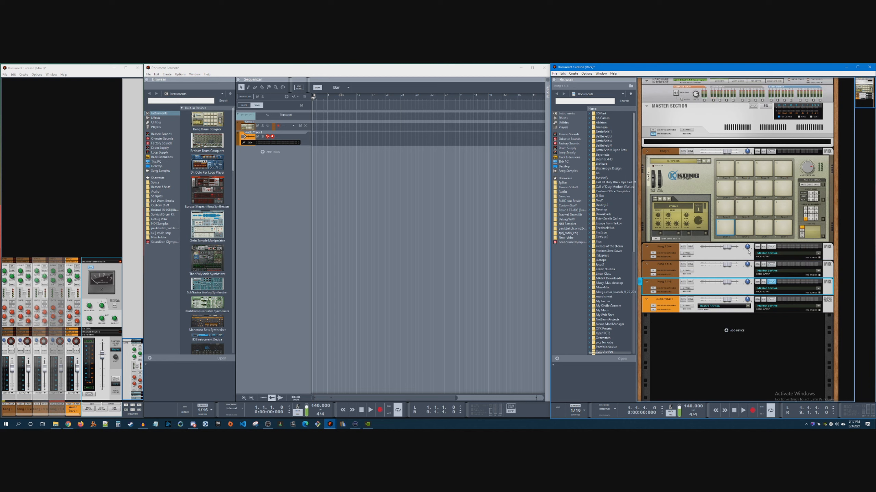
# Show Kong's drum and FX section and assign an NN-Nano Sampler as the drum module for pad 1
pyautogui.click(654, 238)
pyautogui.rightClick(656, 261)
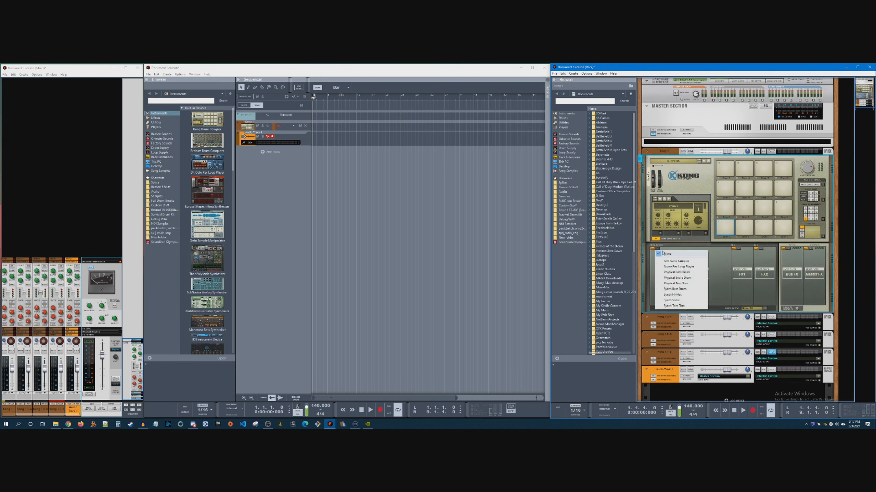
pyautogui.click(691, 260)
# Load a TR-808 kick sample from the Roland TR-808 folder into the pad 1 sampler and play the pad
pyautogui.click(681, 254)
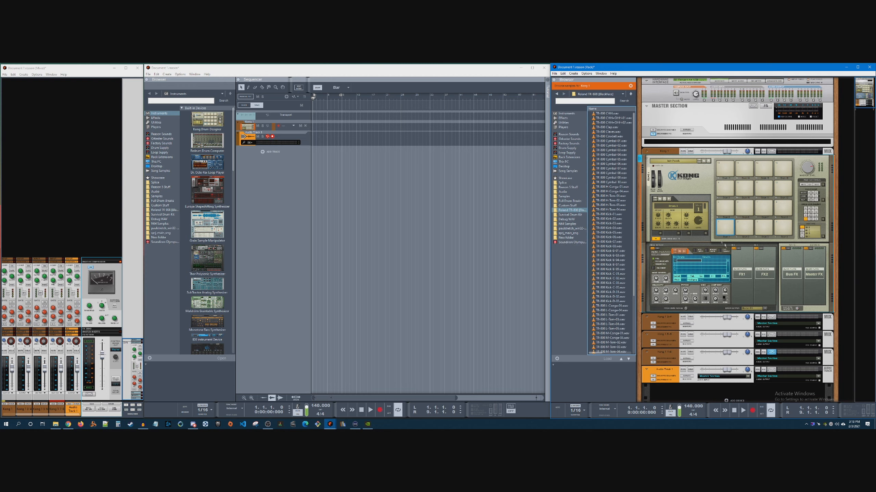
pyautogui.click(615, 270)
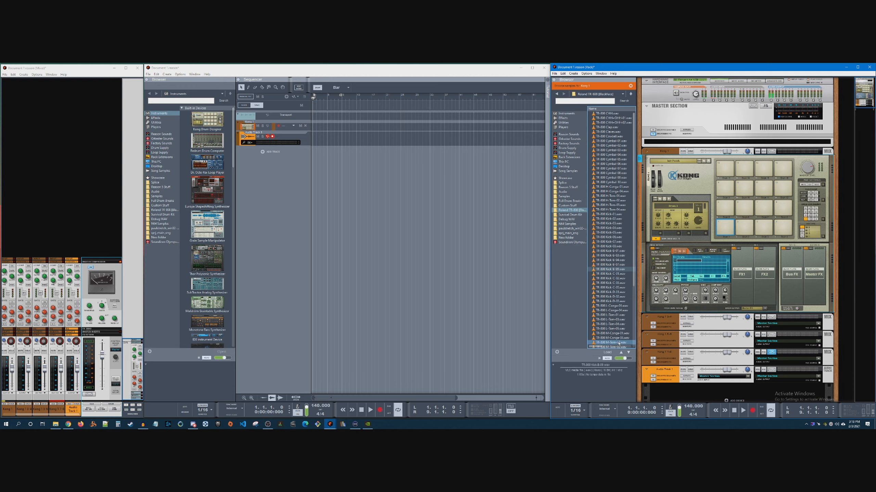
pyautogui.click(608, 353)
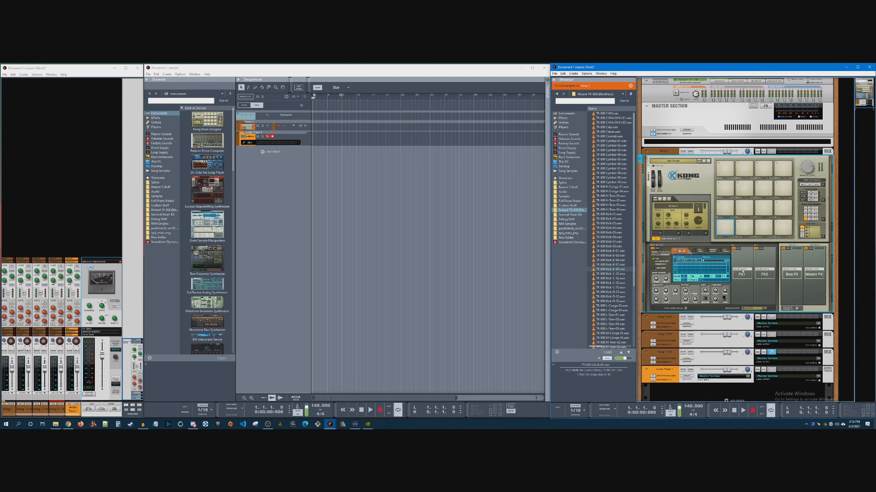
pyautogui.click(727, 229)
# Check Kong's cabling on the back of the rack, play pad 1 and unfold Kong's main mix channel
pyautogui.press('Tab')
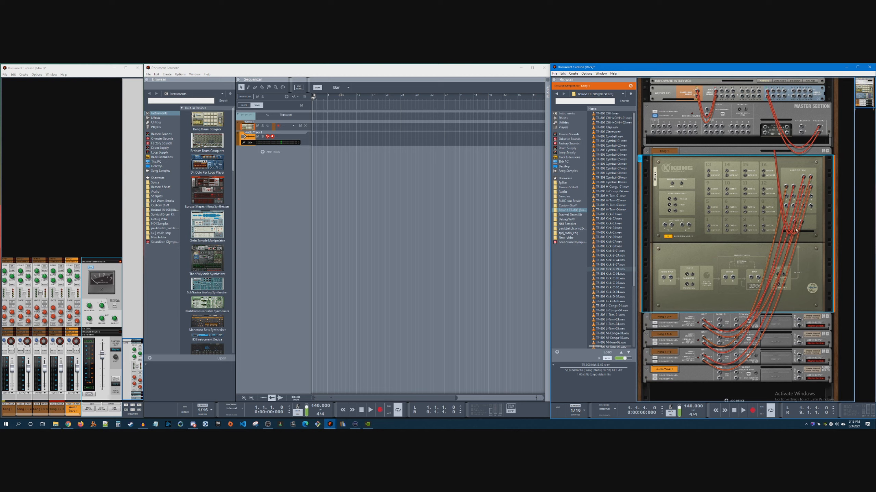
pyautogui.press('Tab')
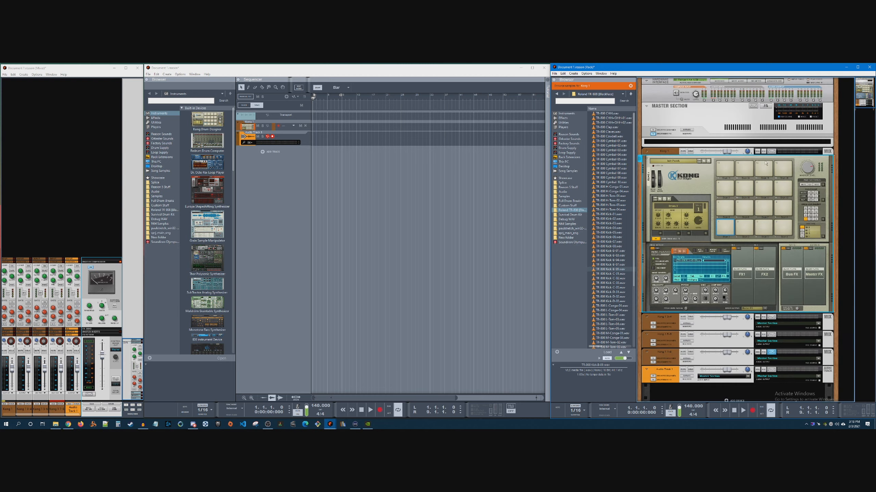
pyautogui.click(727, 229)
pyautogui.click(647, 153)
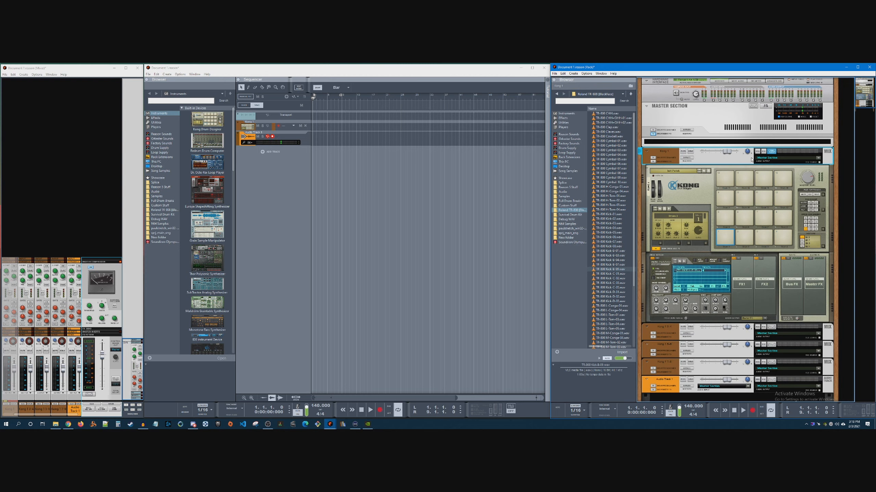
pyautogui.click(652, 162)
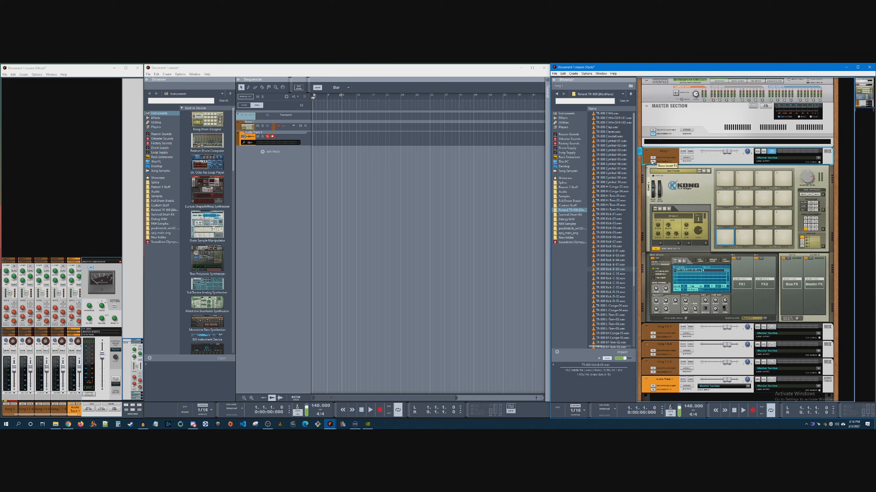
# Play pad 1 through its current routing and set its drum output to Output 3-4
pyautogui.click(751, 319)
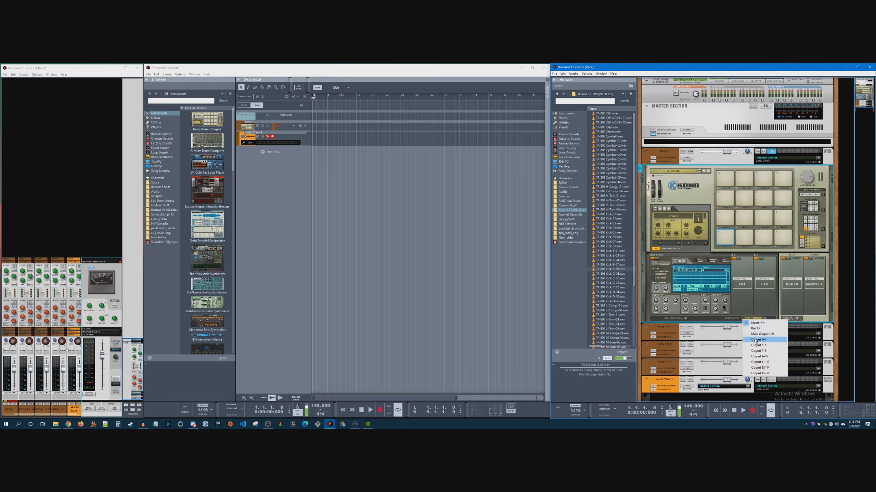
pyautogui.click(724, 237)
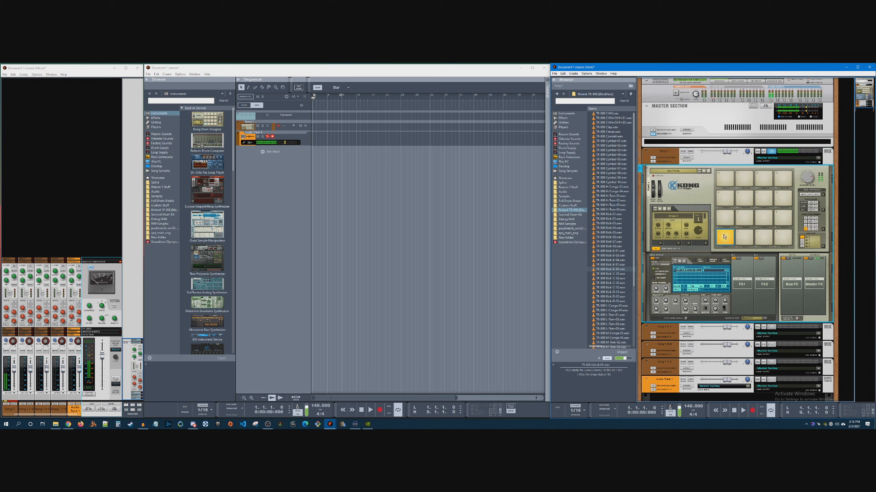
pyautogui.click(753, 319)
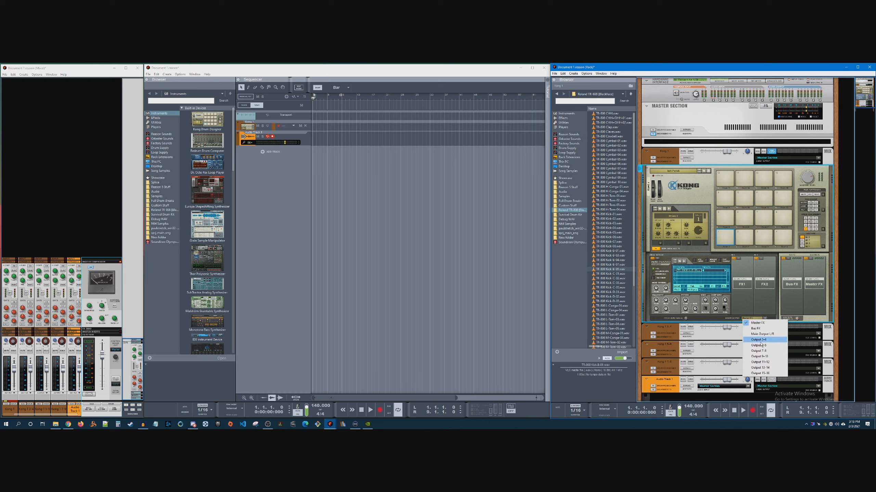
pyautogui.click(757, 360)
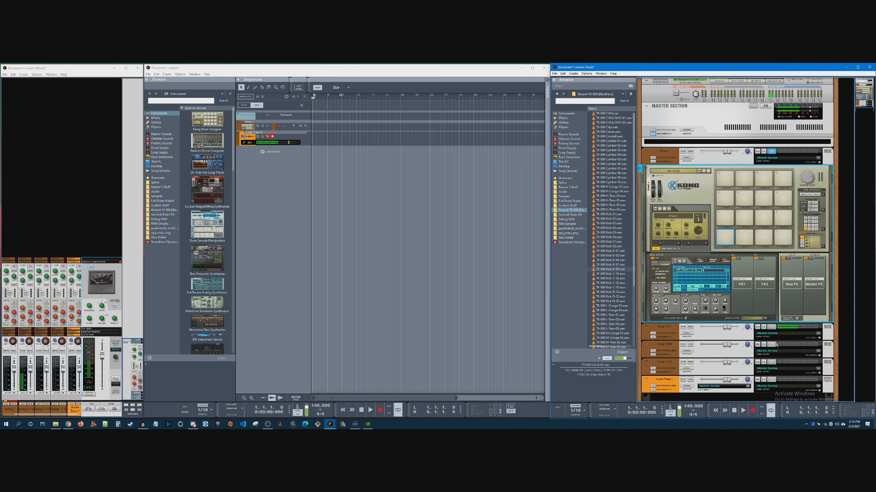
# Select Kong's pad 2 and assign an NN-Nano Sampler as its drum module
pyautogui.click(744, 238)
pyautogui.click(660, 262)
pyautogui.click(675, 273)
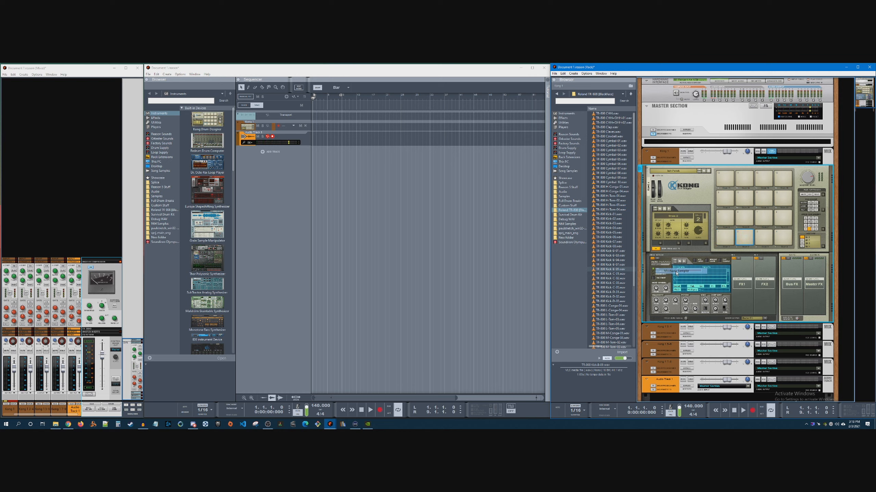
# Audition samples in the Roland TR-808 folder and load a TR-808 snare sample onto pad 2
pyautogui.click(610, 191)
pyautogui.click(615, 210)
pyautogui.click(614, 168)
pyautogui.click(612, 242)
pyautogui.click(611, 288)
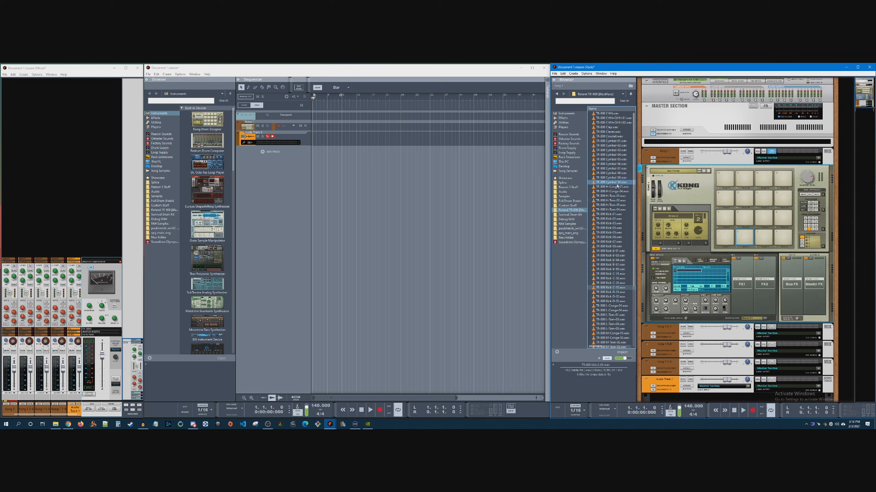
pyautogui.scroll(-6, 616, 224)
pyautogui.click(614, 315)
pyautogui.moveTo(614, 318); pyautogui.dragTo(747, 238)
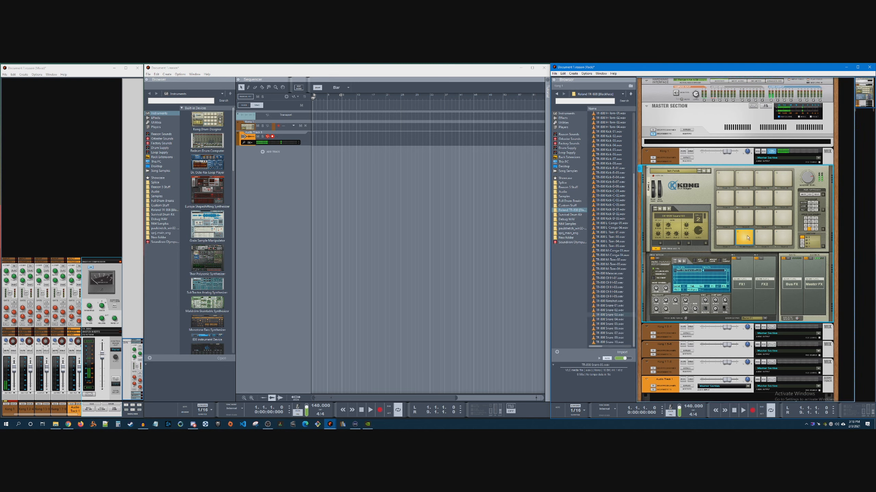
# Set pad 2's drum output to Output 5-6 and play the kick and snare pads
pyautogui.click(752, 318)
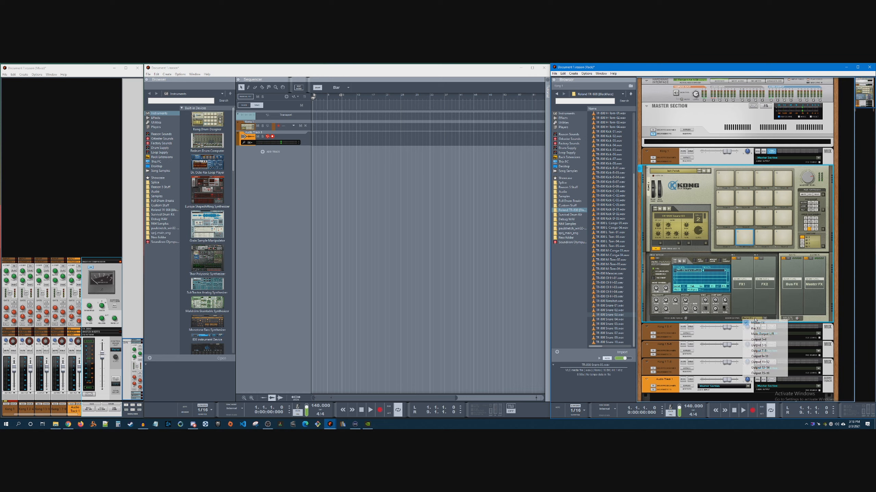
pyautogui.click(762, 346)
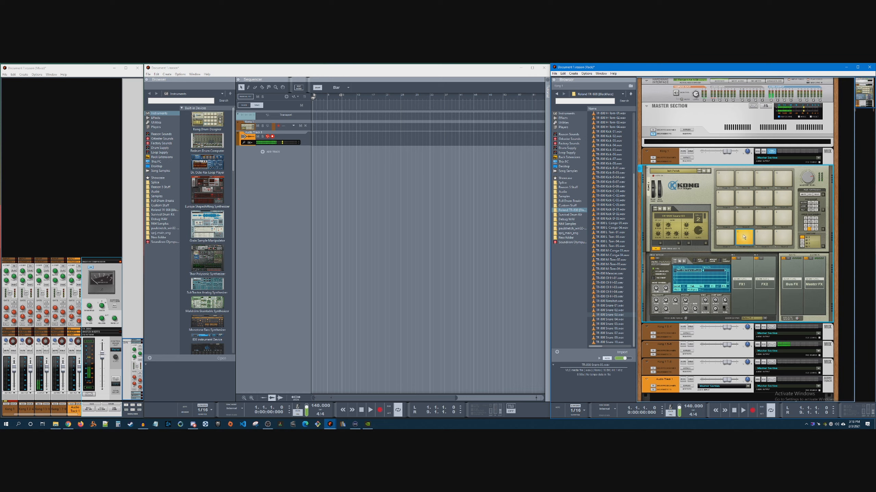
pyautogui.click(731, 236)
pyautogui.click(737, 236)
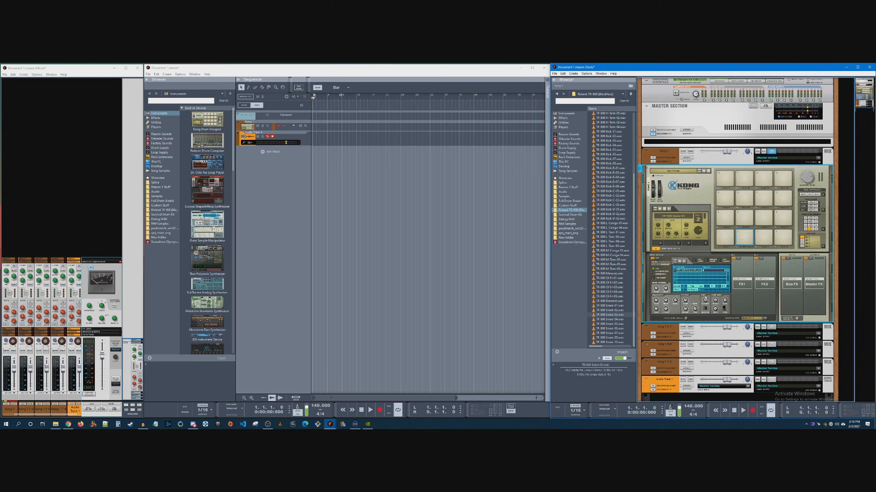
# Inspect Kong's separate output cabling on the back of the rack, play pad 1 and select the audio track device
pyautogui.press('Tab')
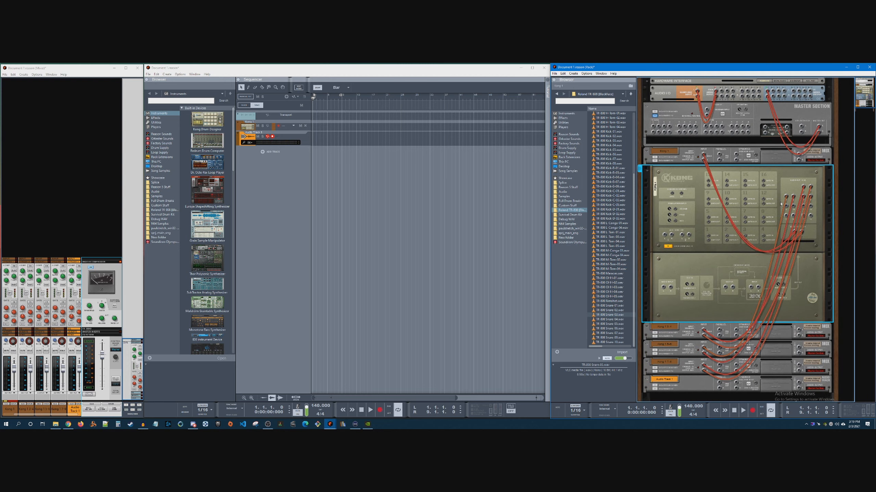
pyautogui.press('Tab')
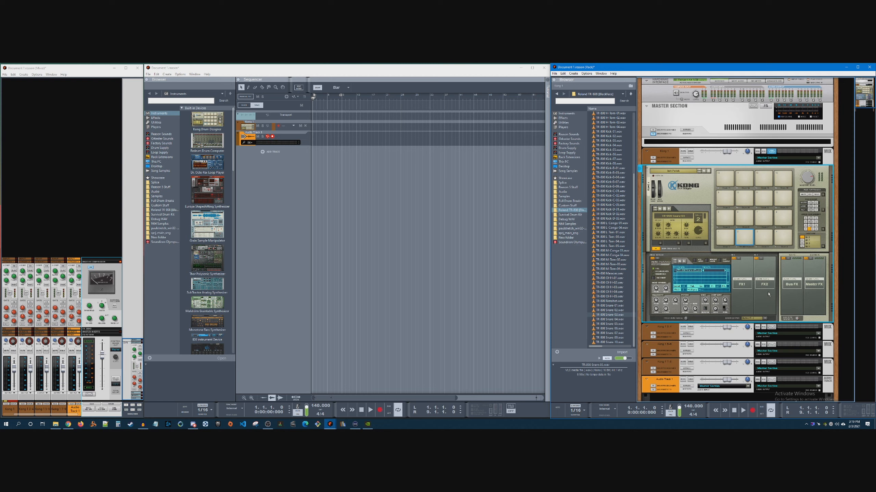
pyautogui.scroll(-3, 768, 294)
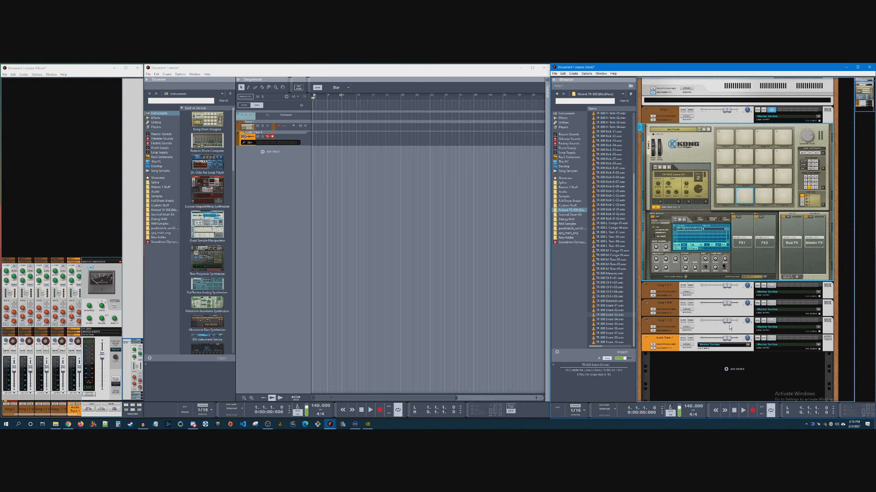
pyautogui.click(729, 203)
pyautogui.click(729, 204)
pyautogui.click(668, 338)
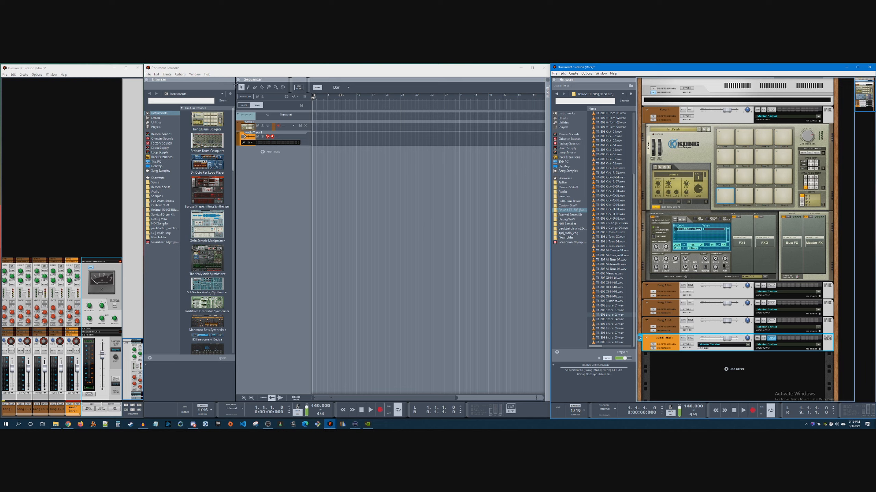
# Toggle the Reduce Cable Clutter option and flip the rack around to view the cabling behind Kong
pyautogui.click(194, 74)
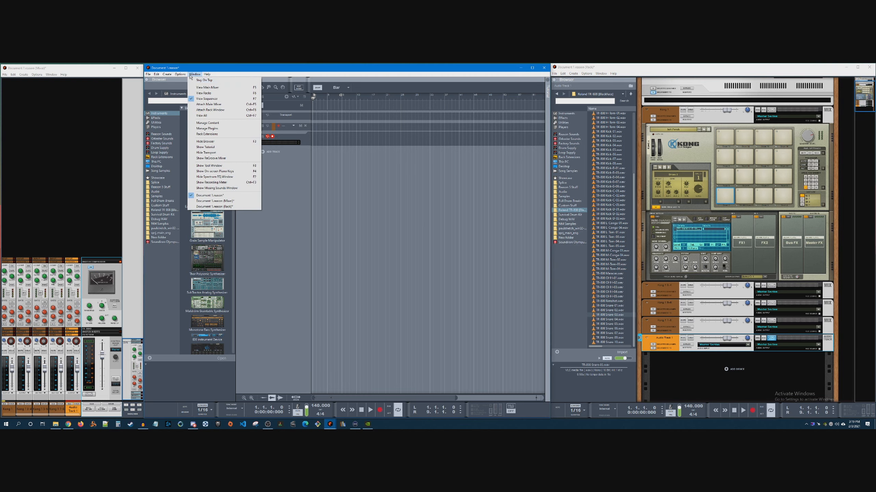
pyautogui.moveTo(185, 74)
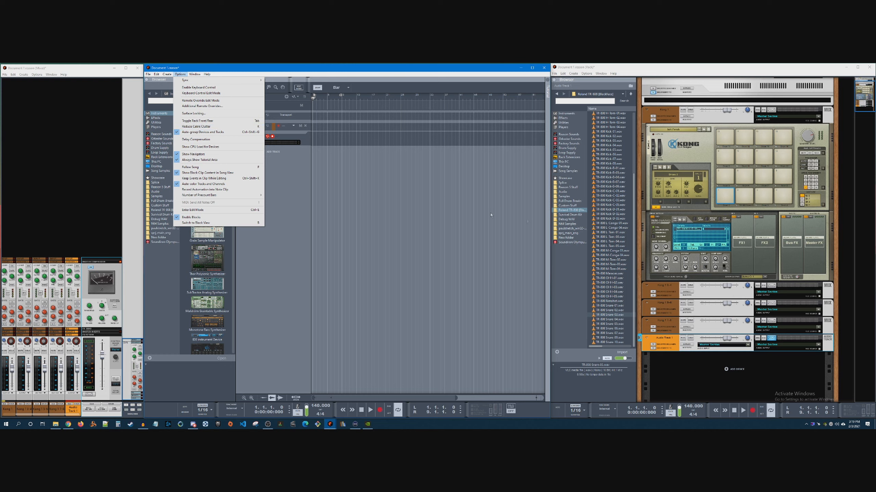
pyautogui.click(195, 126)
pyautogui.click(705, 244)
pyautogui.press('Tab')
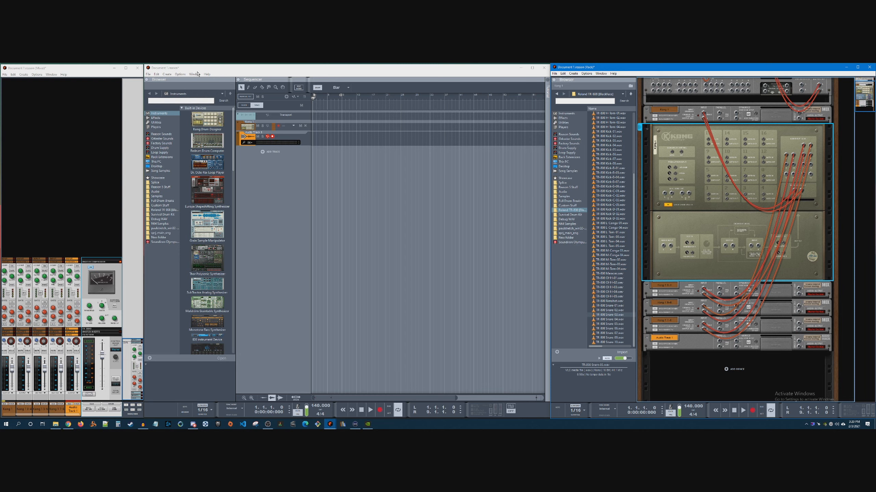
# Turn off the Always Show Tutorial Area option and look over the remaining window and display options
pyautogui.click(180, 75)
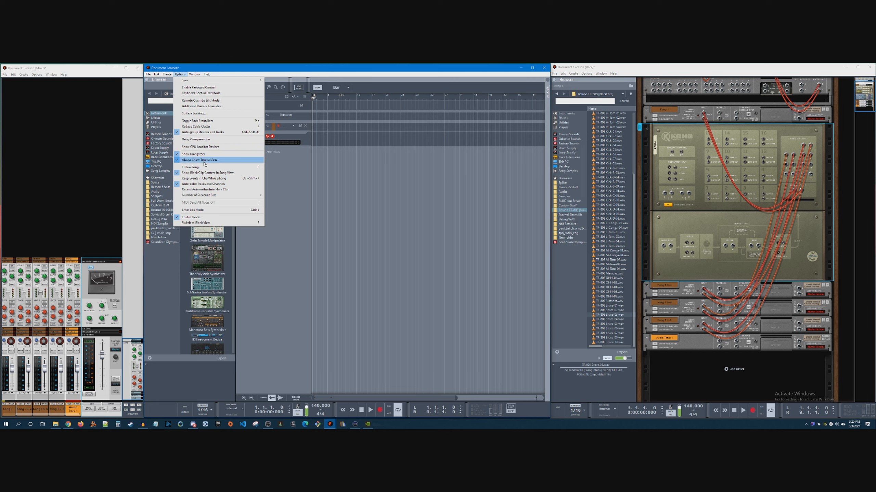
pyautogui.click(203, 160)
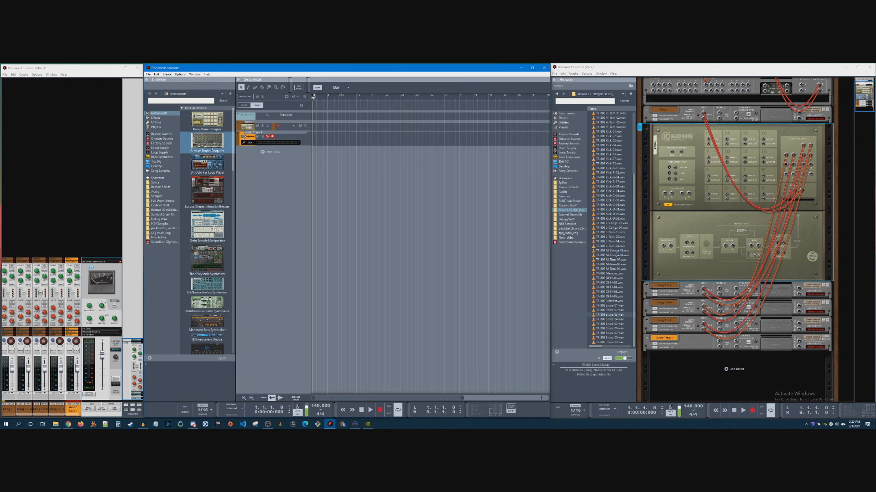
pyautogui.click(194, 74)
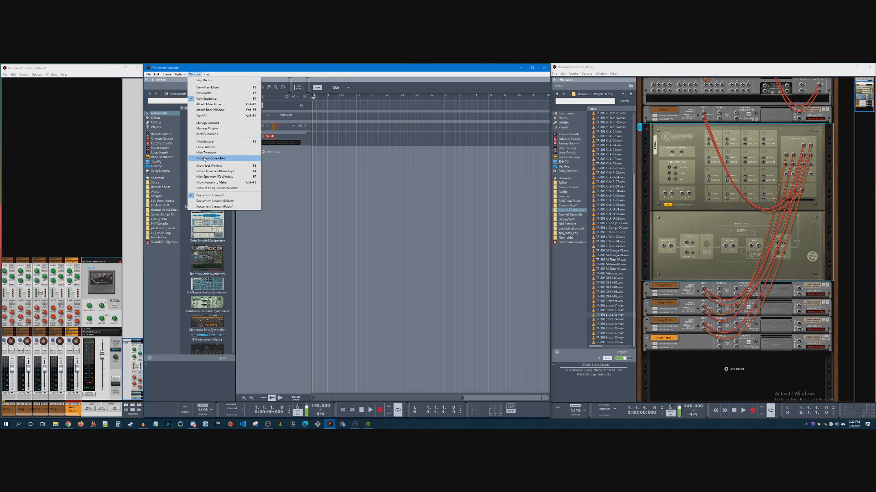
pyautogui.moveTo(180, 74)
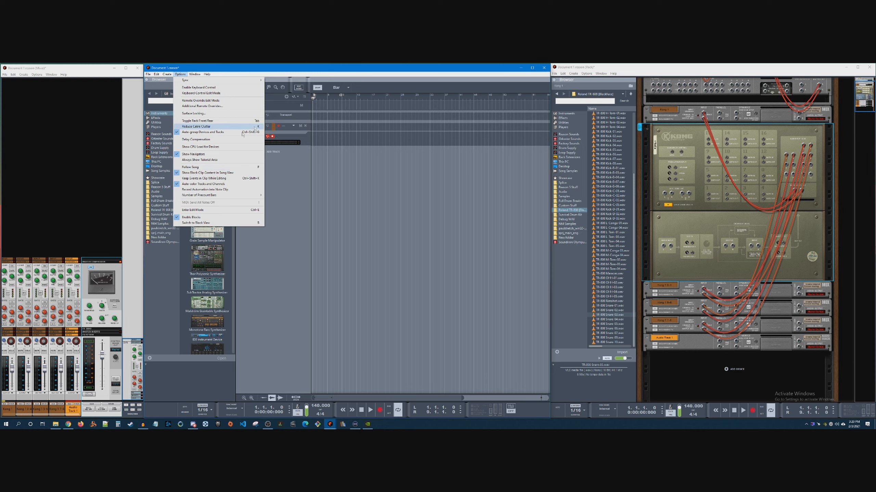
pyautogui.click(281, 169)
# Move the sequencer's song position to bar 11
pyautogui.moveTo(313, 99)
pyautogui.mouseDown()
pyautogui.moveTo(561, 118)
pyautogui.moveTo(304, 101)
pyautogui.mouseUp()
pyautogui.click(246, 97)
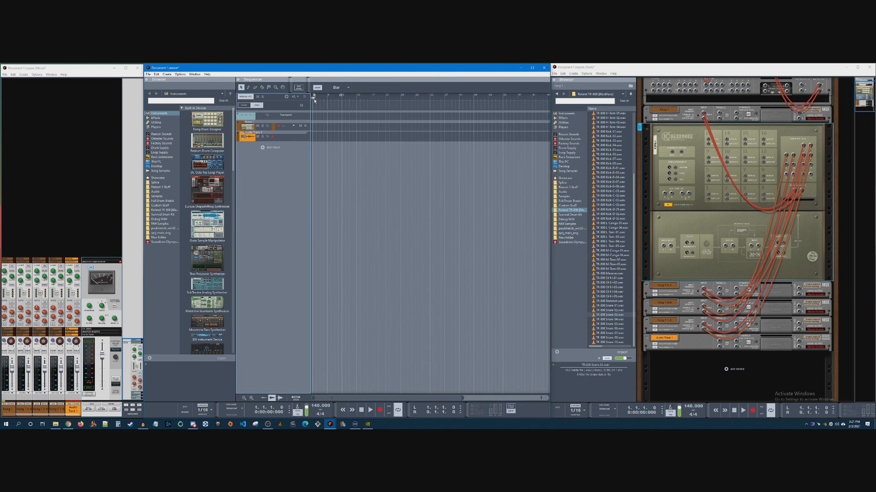
pyautogui.click(351, 104)
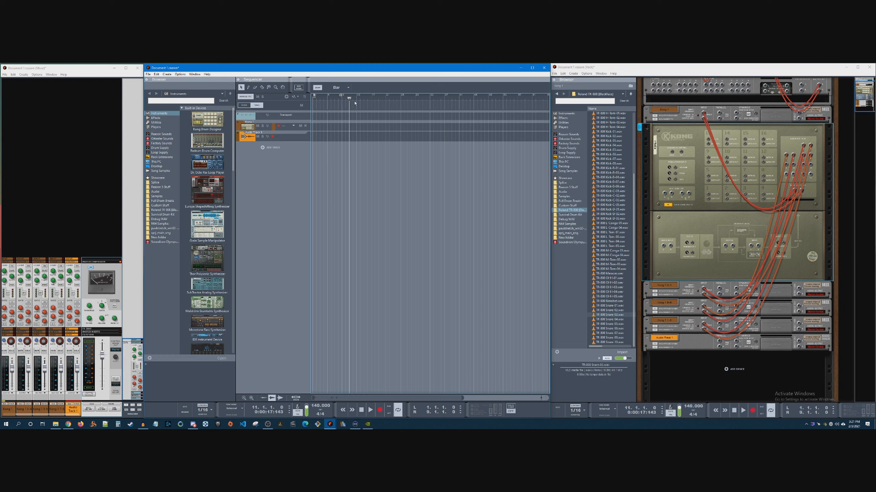
# Switch the sequencer to Edit Mode and return to the arrangement view
pyautogui.click(179, 75)
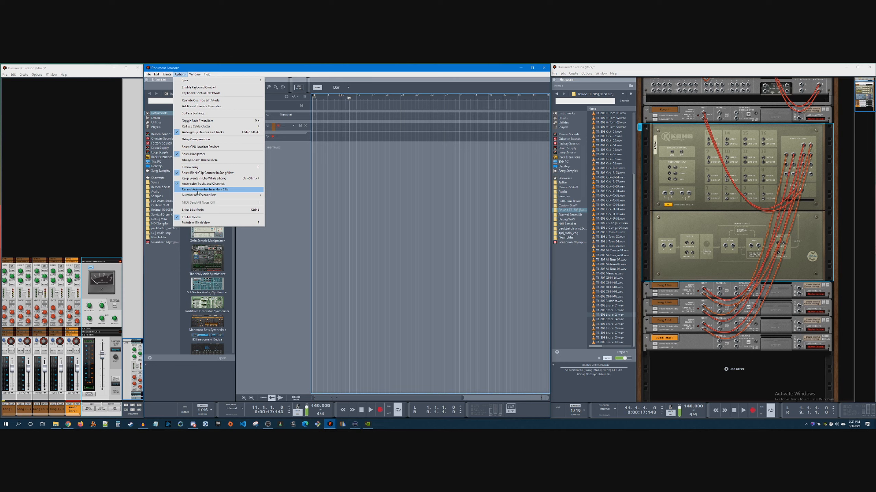
pyautogui.moveTo(198, 196)
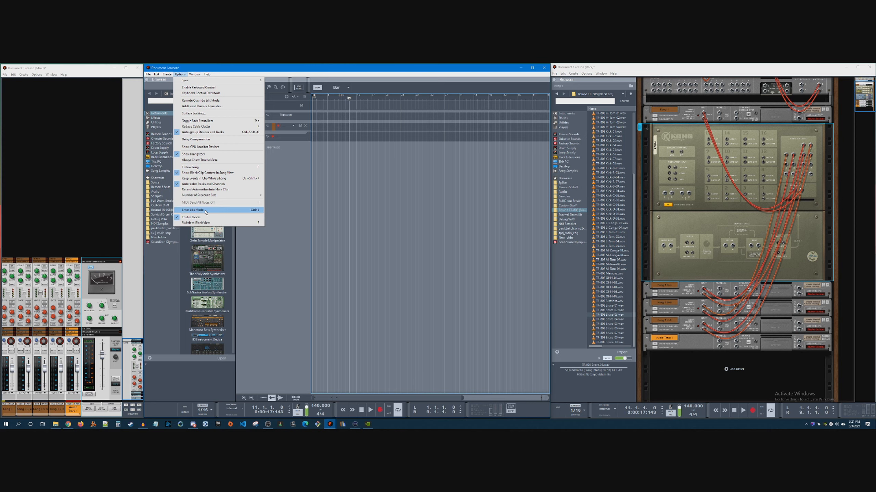
pyautogui.click(206, 211)
pyautogui.hotkey('ctrl', 'e')
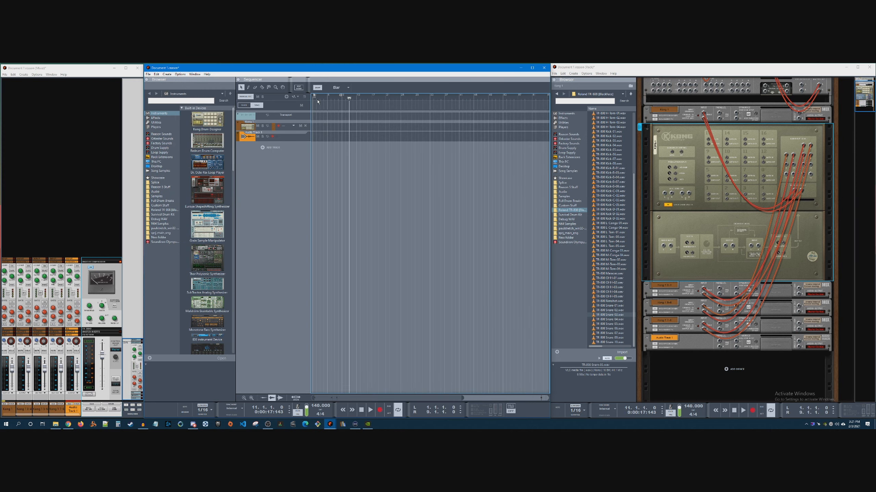
# Show the Tool Window, place it over the sequencer and choose 100% as the quantize amount
pyautogui.click(194, 74)
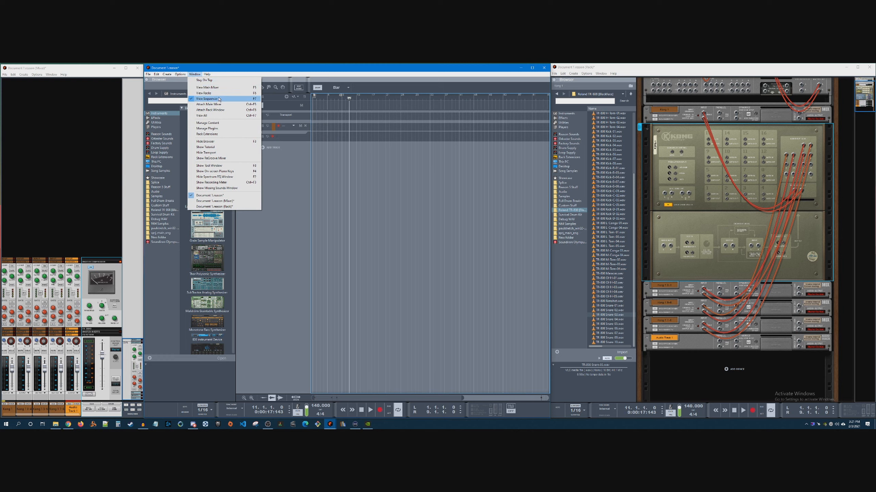
pyautogui.moveTo(180, 75)
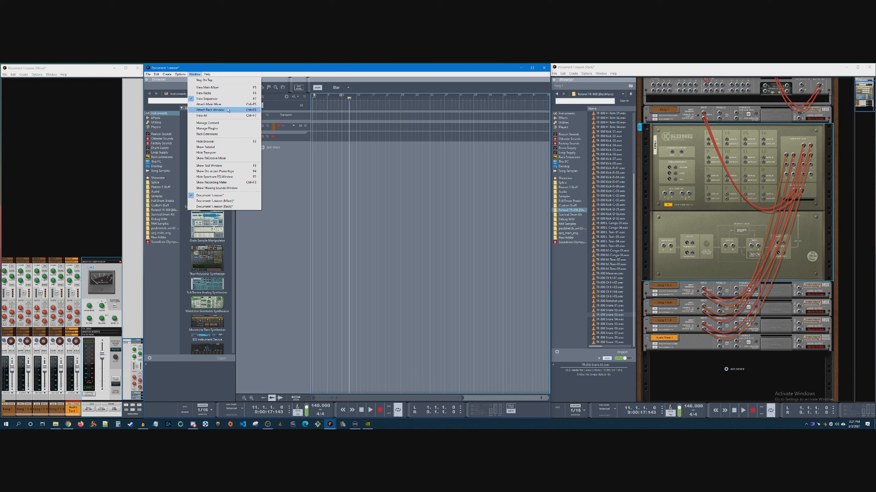
pyautogui.click(219, 166)
pyautogui.moveTo(835, 71); pyautogui.dragTo(411, 131)
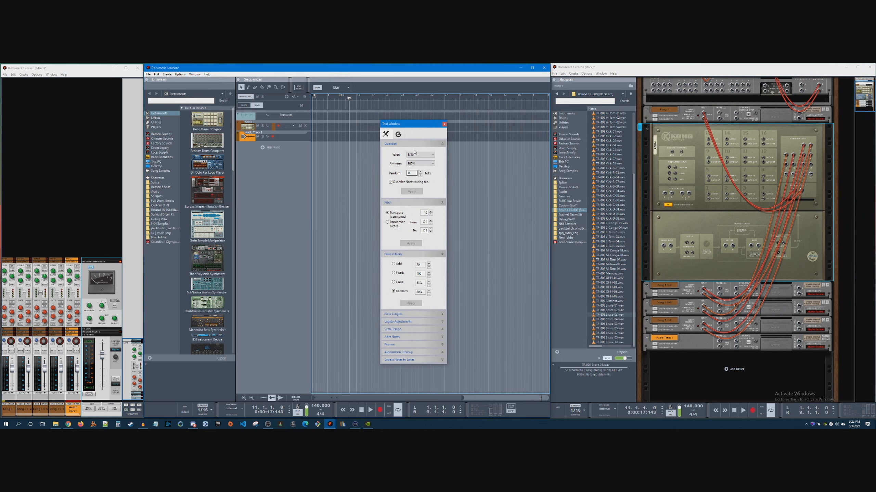
pyautogui.click(420, 163)
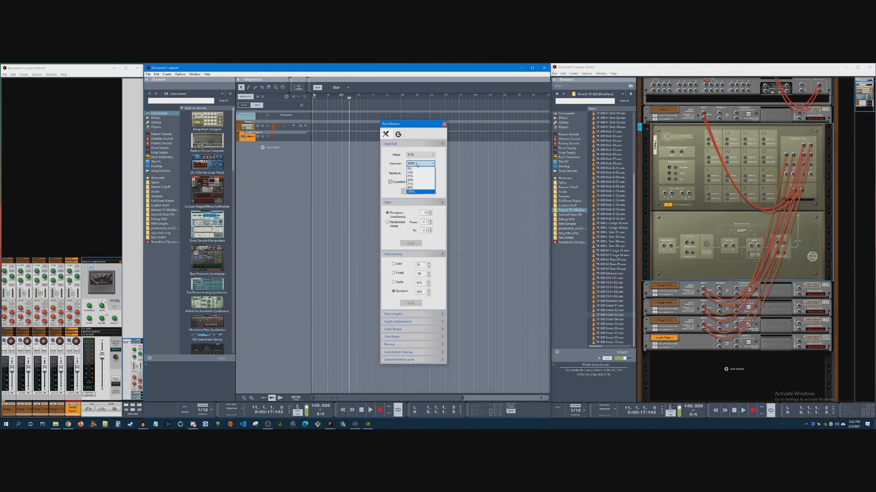
pyautogui.click(417, 191)
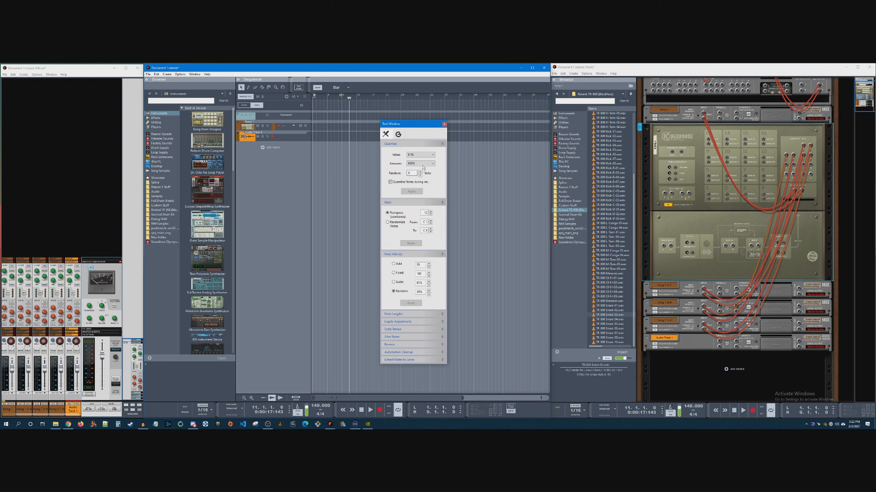
pyautogui.click(413, 173)
# Examine the Note Lengths, Legato Adjustments, Scale Tempo and Alter Notes sections of the Tool Window
pyautogui.click(412, 315)
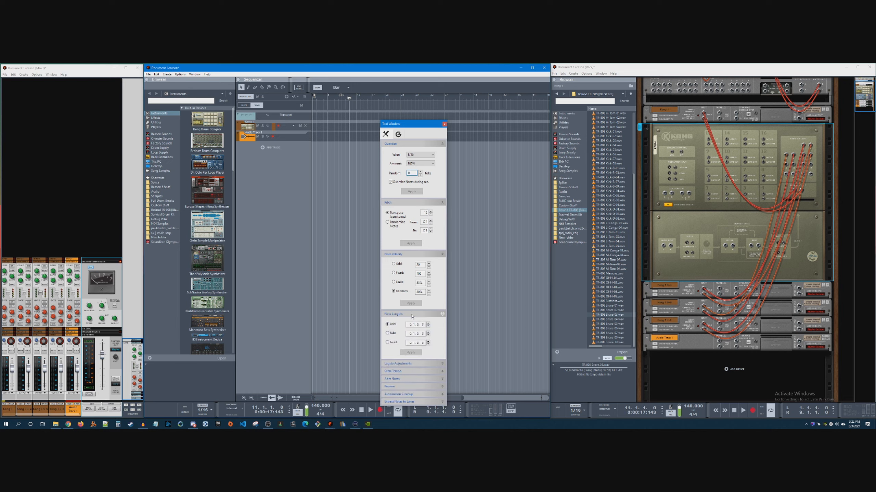
pyautogui.click(411, 315)
pyautogui.click(411, 322)
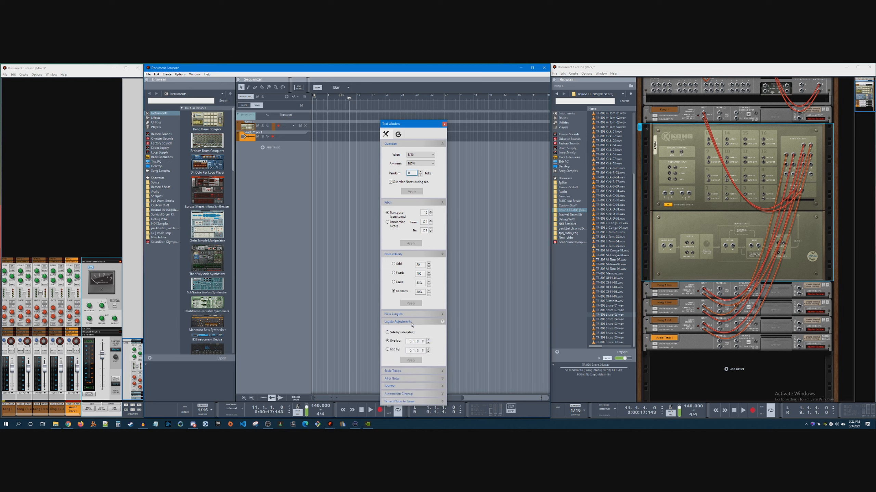
pyautogui.click(411, 323)
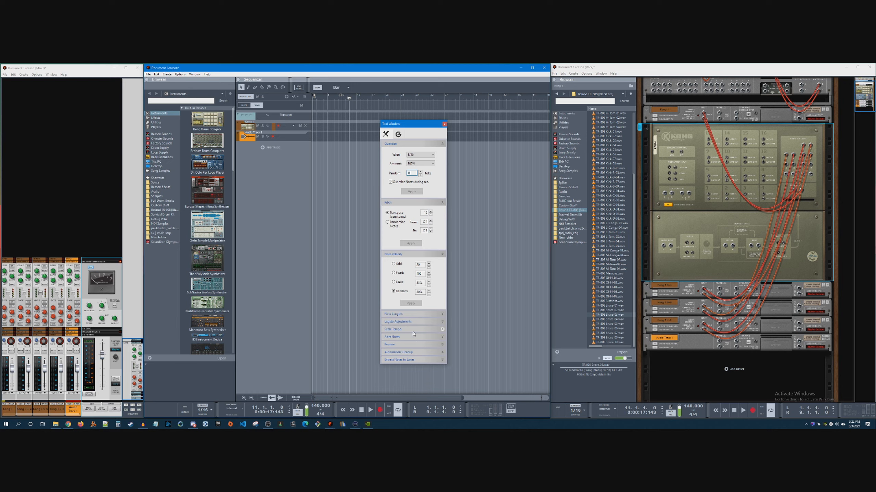
pyautogui.click(413, 331)
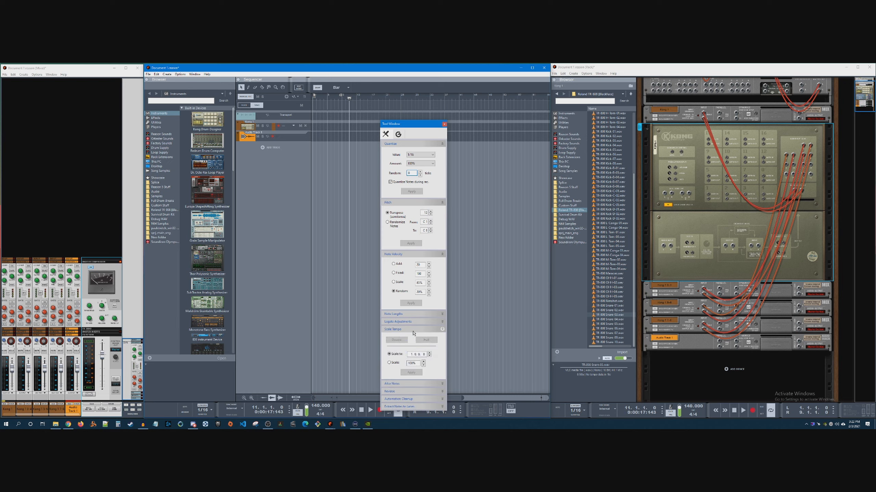
pyautogui.click(413, 331)
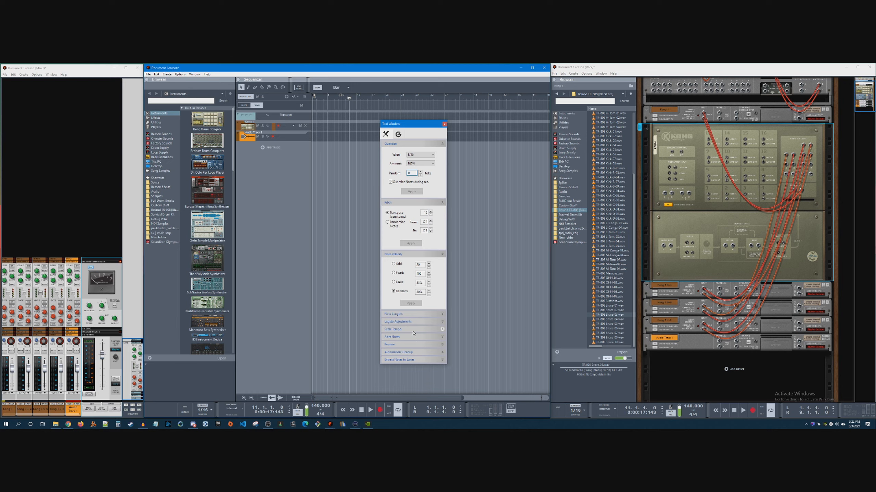
pyautogui.click(412, 338)
pyautogui.click(412, 339)
# Reposition the Tool Window, view its groove settings, return to the editing tools and close it
pyautogui.moveTo(409, 125); pyautogui.dragTo(358, 110)
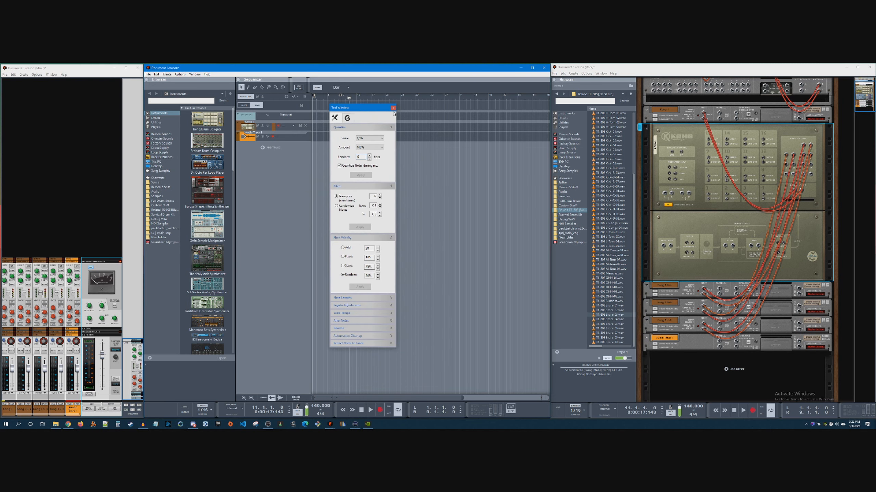
pyautogui.click(346, 119)
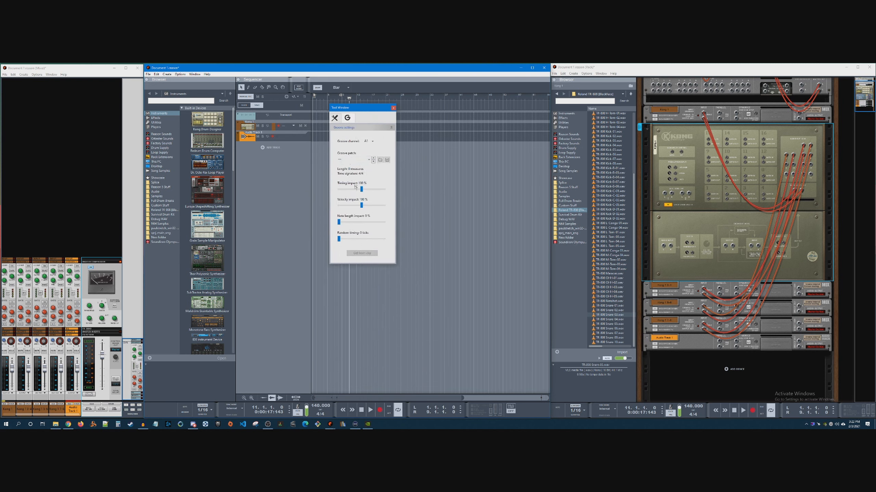
pyautogui.click(334, 117)
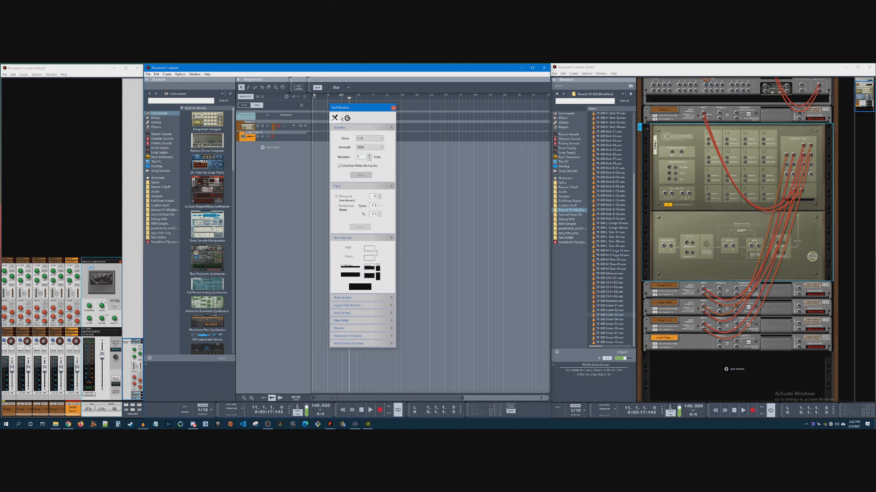
pyautogui.click(394, 108)
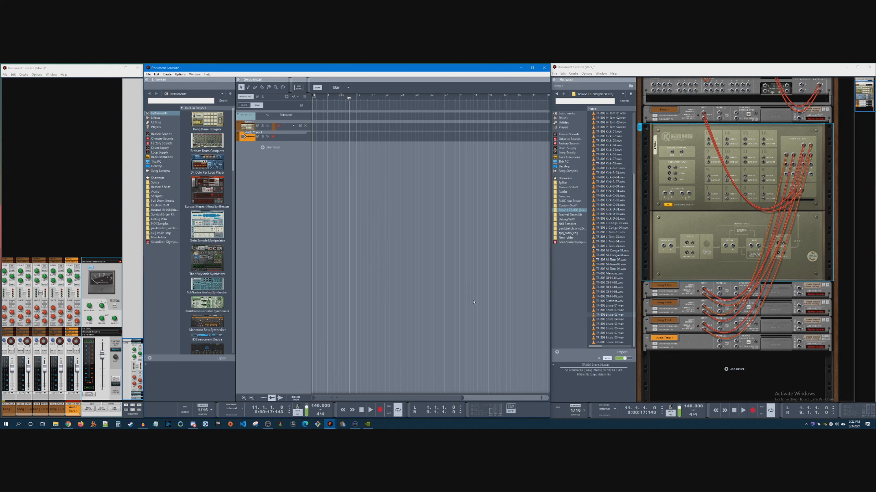
# Flip the rack back to its front side and bring Kong and the Master Section into view
pyautogui.click(195, 74)
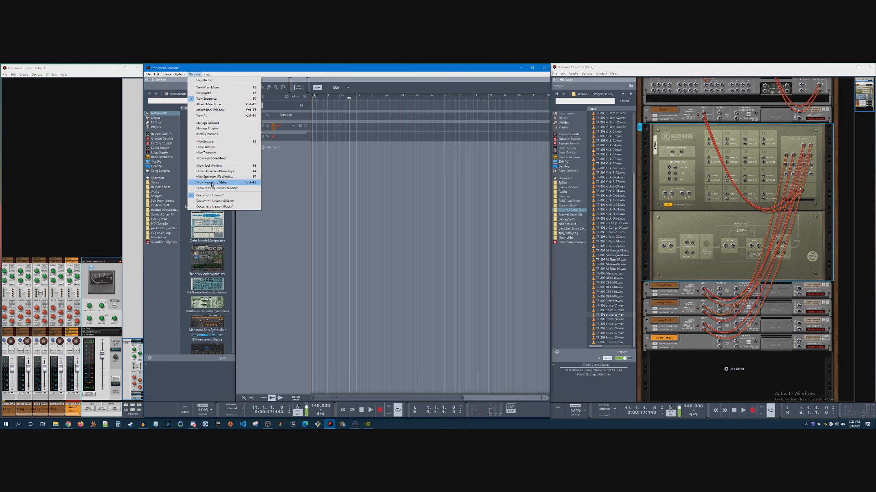
pyautogui.click(268, 194)
pyautogui.click(395, 236)
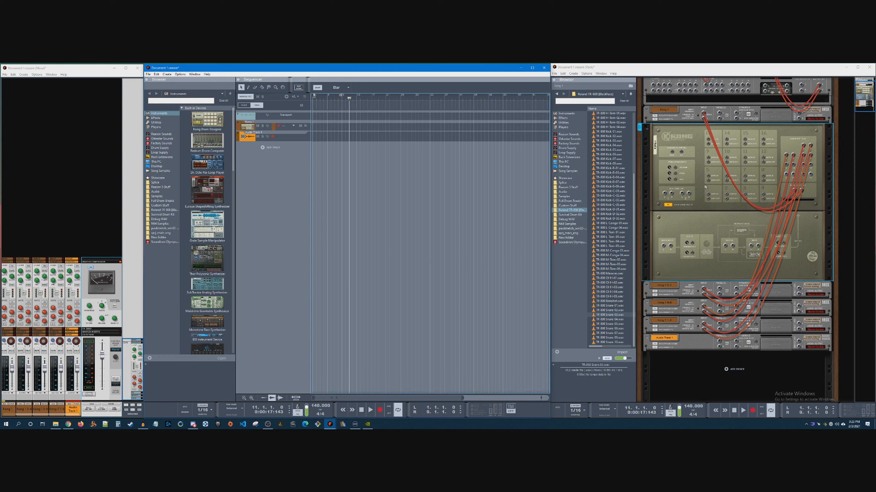
pyautogui.click(680, 166)
pyautogui.press('Tab')
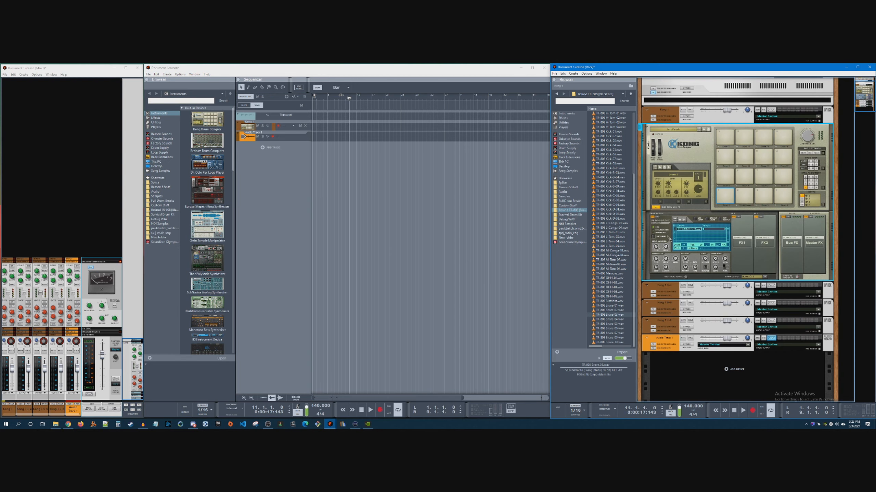
pyautogui.scroll(1, 689, 253)
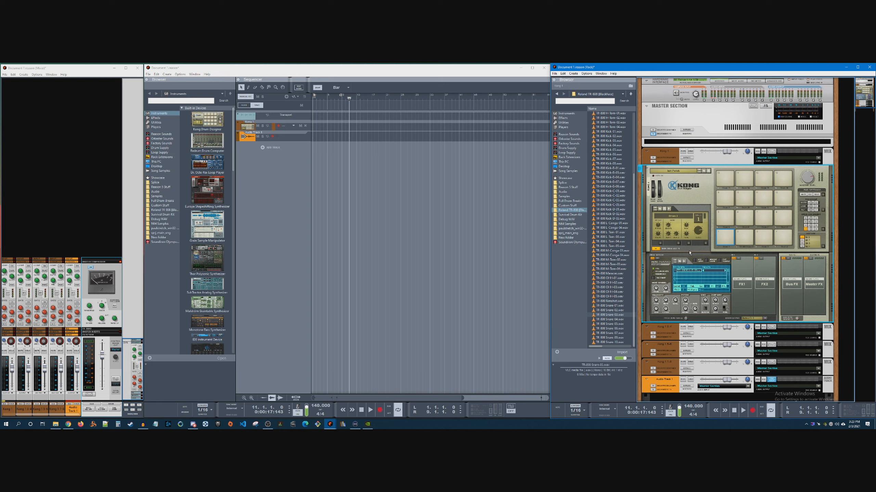
# Save the current song from the sequencer window
pyautogui.click(314, 169)
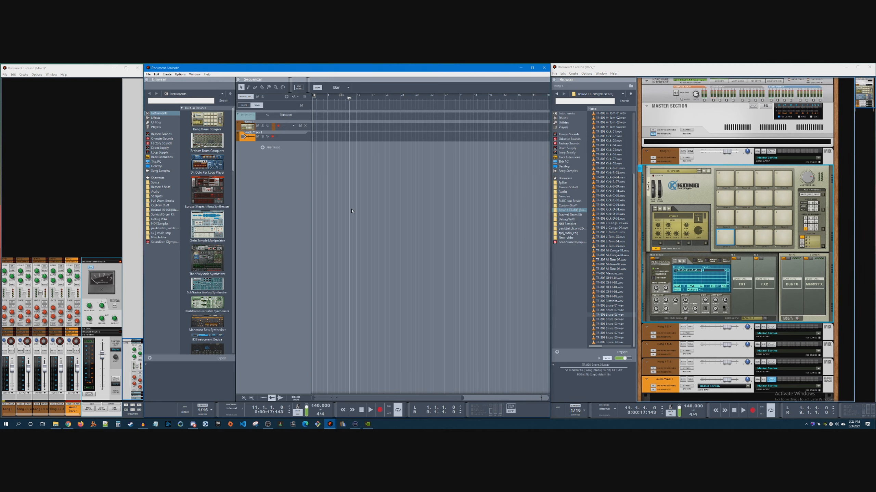
pyautogui.click(148, 74)
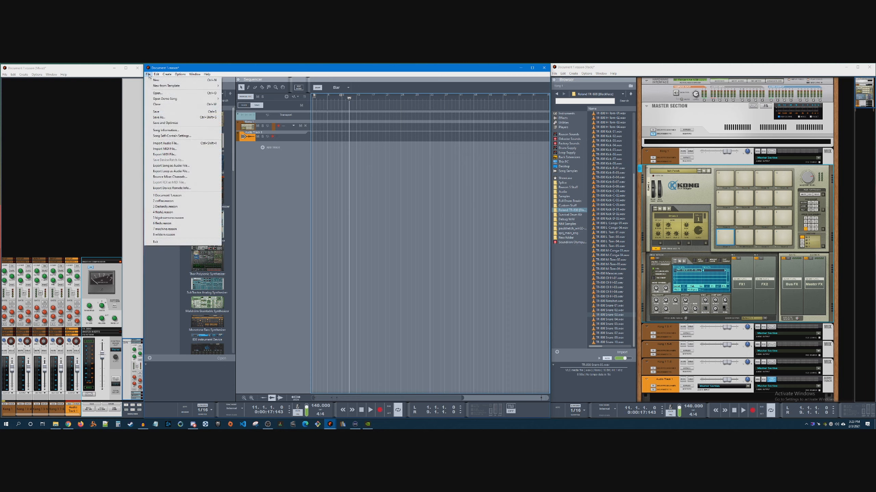
pyautogui.click(167, 114)
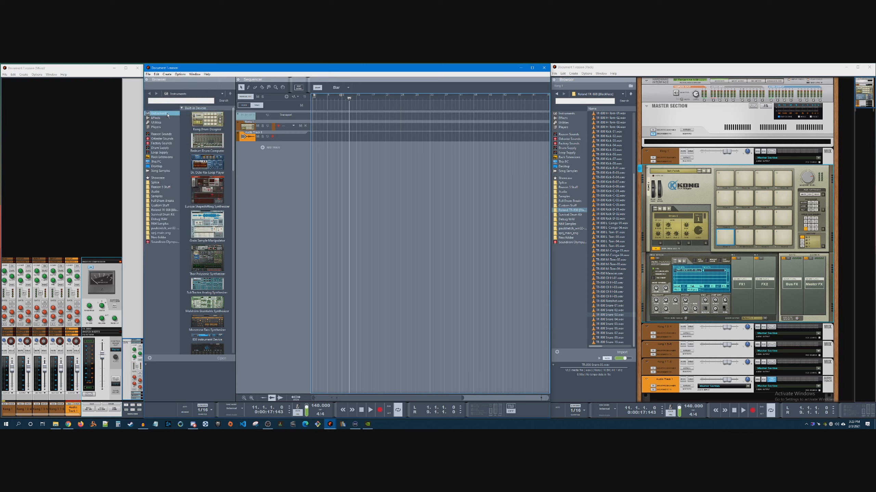
pyautogui.click(148, 74)
pyautogui.click(301, 187)
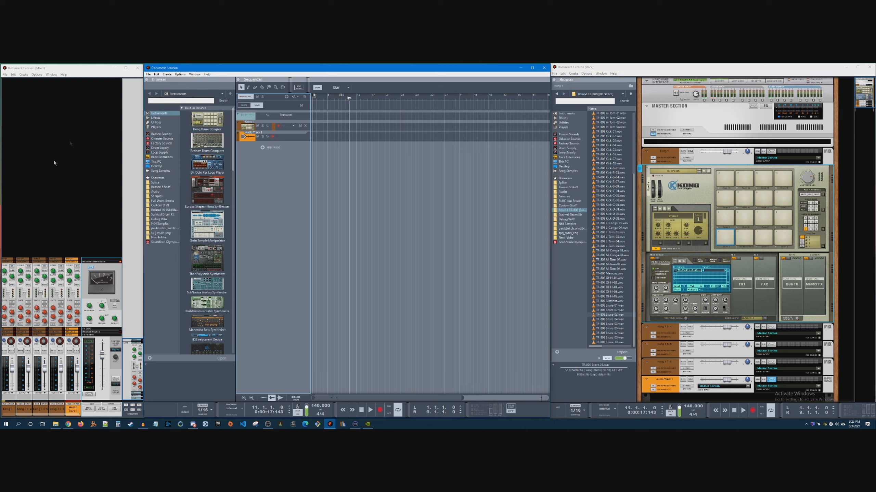
# View the default song template setting in the preferences and its song file browser, cancelling without choosing a file
pyautogui.click(149, 75)
pyautogui.moveTo(155, 77)
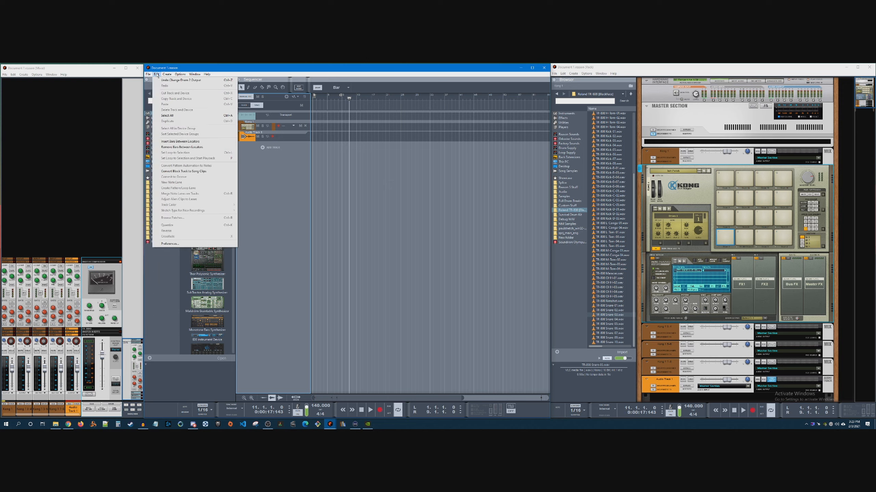
pyautogui.click(170, 243)
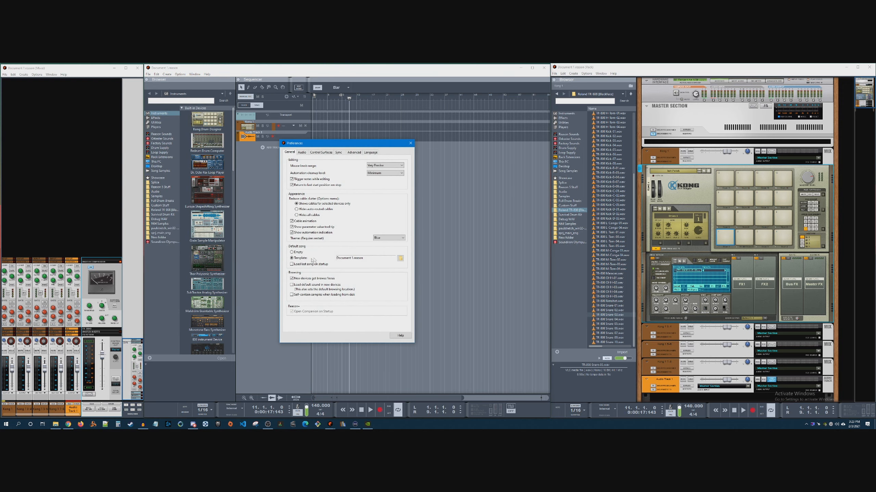
pyautogui.click(399, 259)
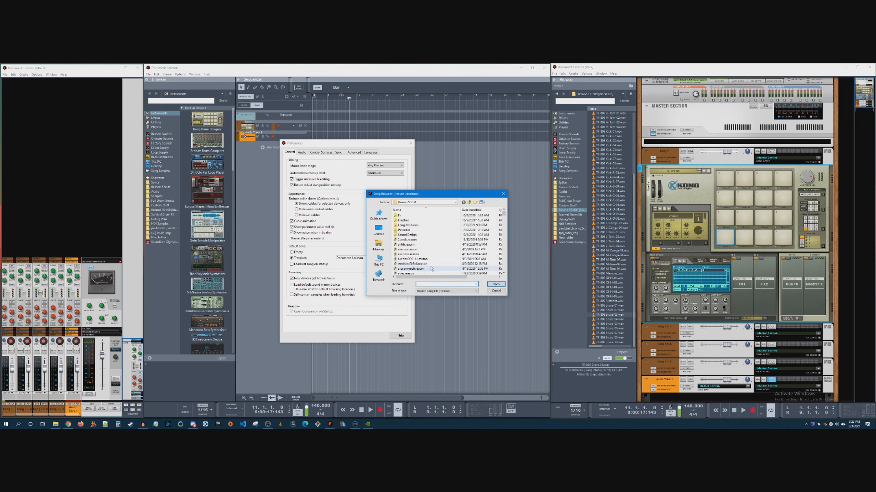
pyautogui.click(496, 290)
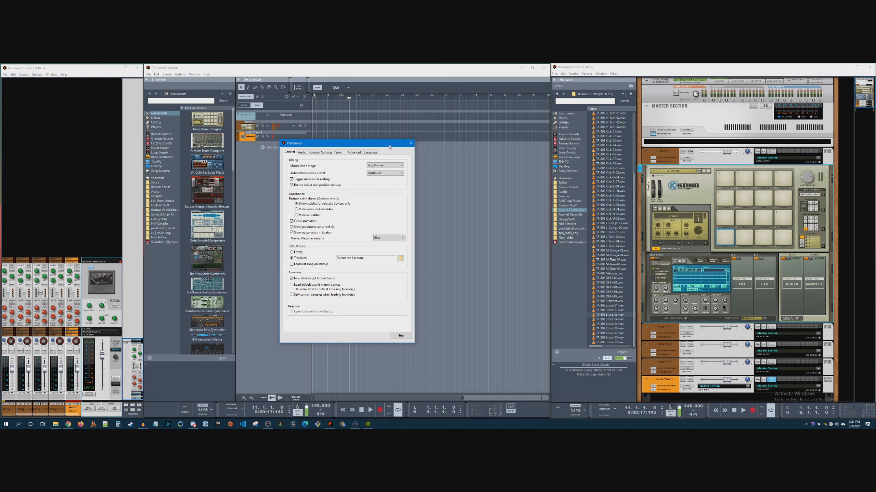
pyautogui.click(409, 143)
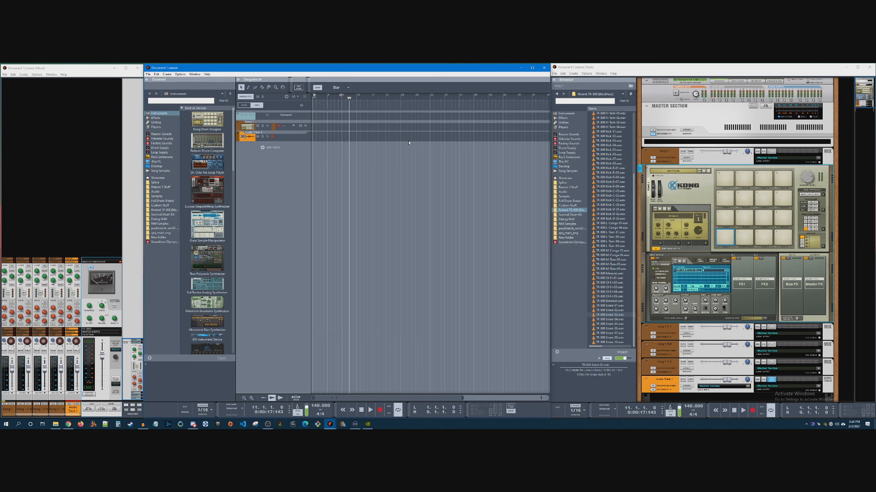